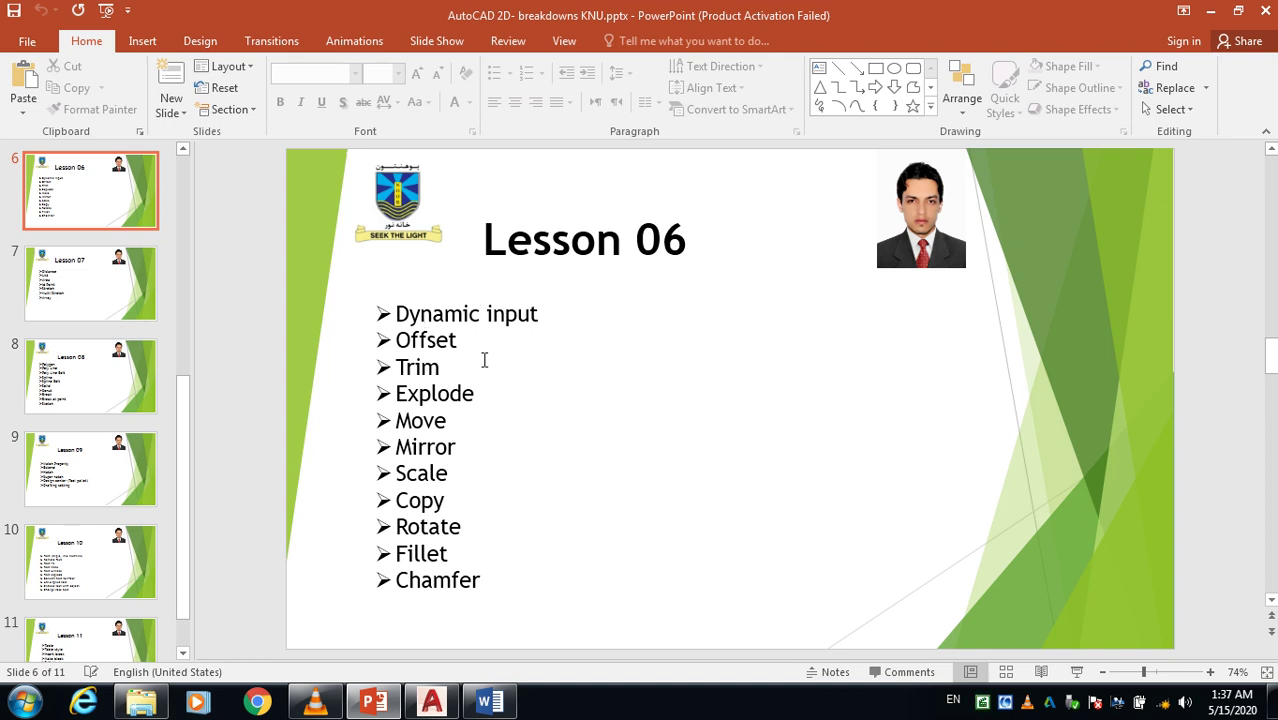
# Switch from the PowerPoint Lesson 06 slide to the blank AutoCAD Drawing1
pyautogui.click(431, 702)
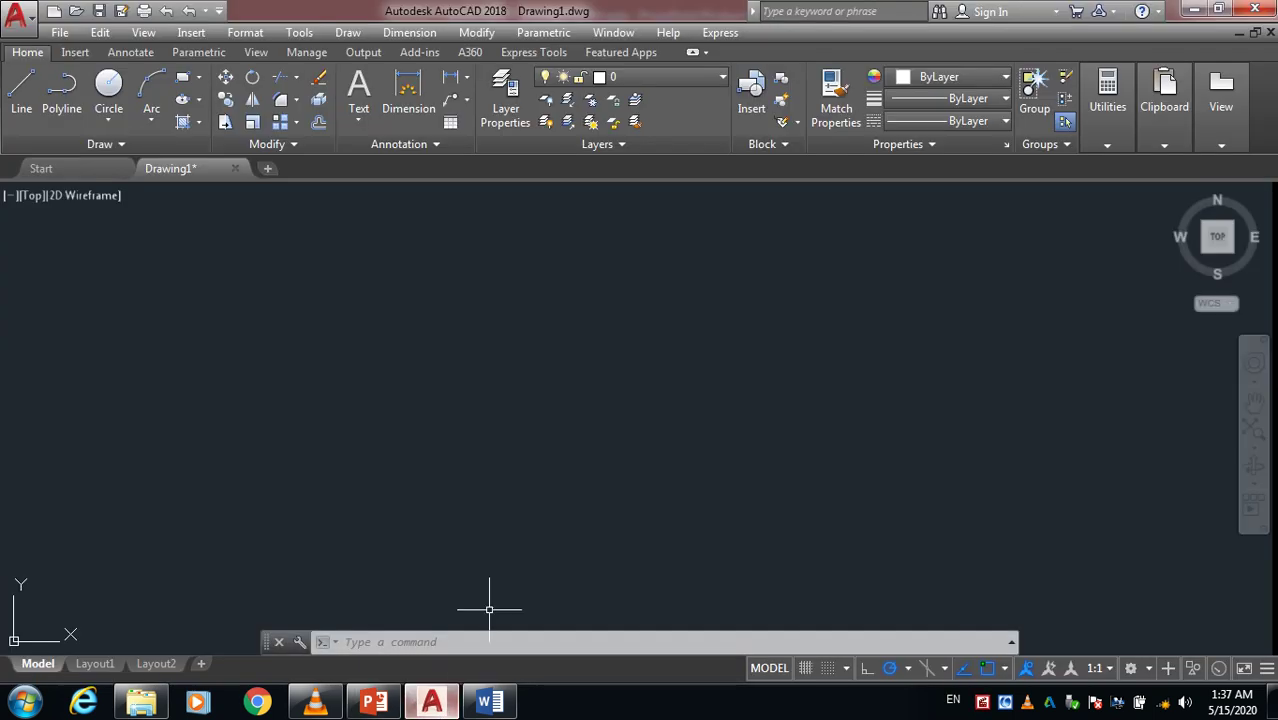
pyautogui.click(568, 448)
pyautogui.press('Escape')
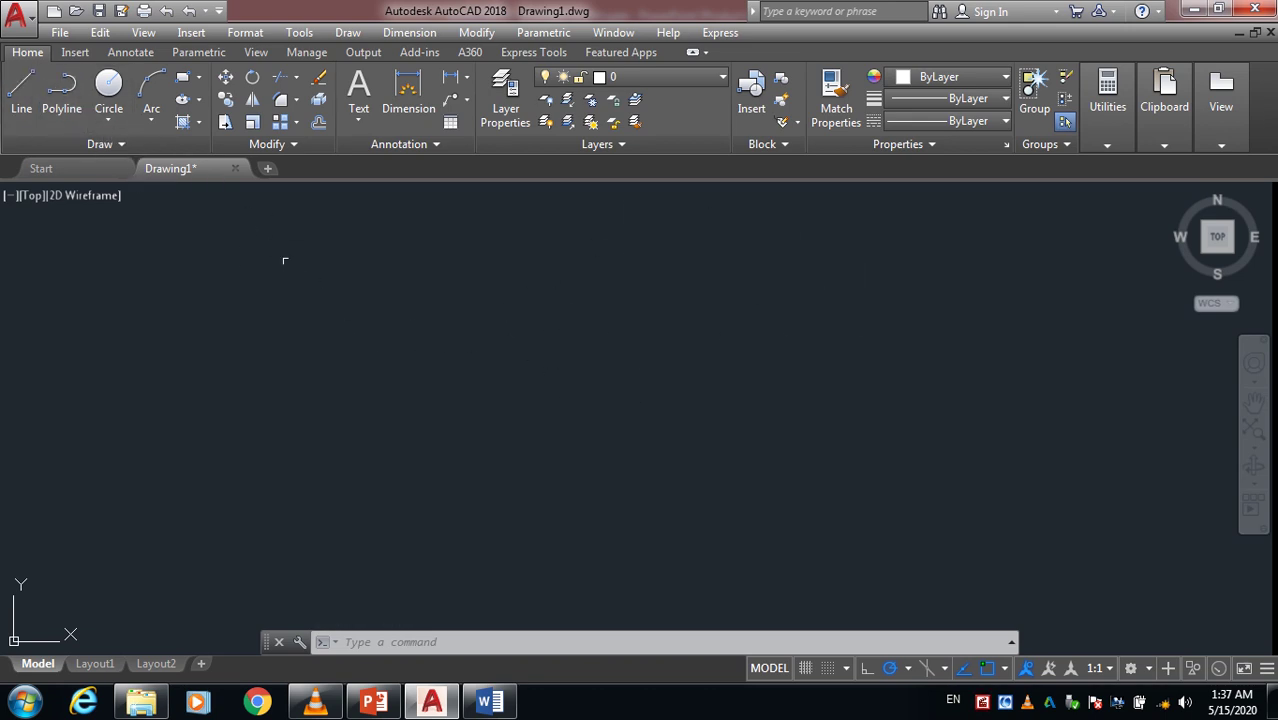
pyautogui.click(21, 95)
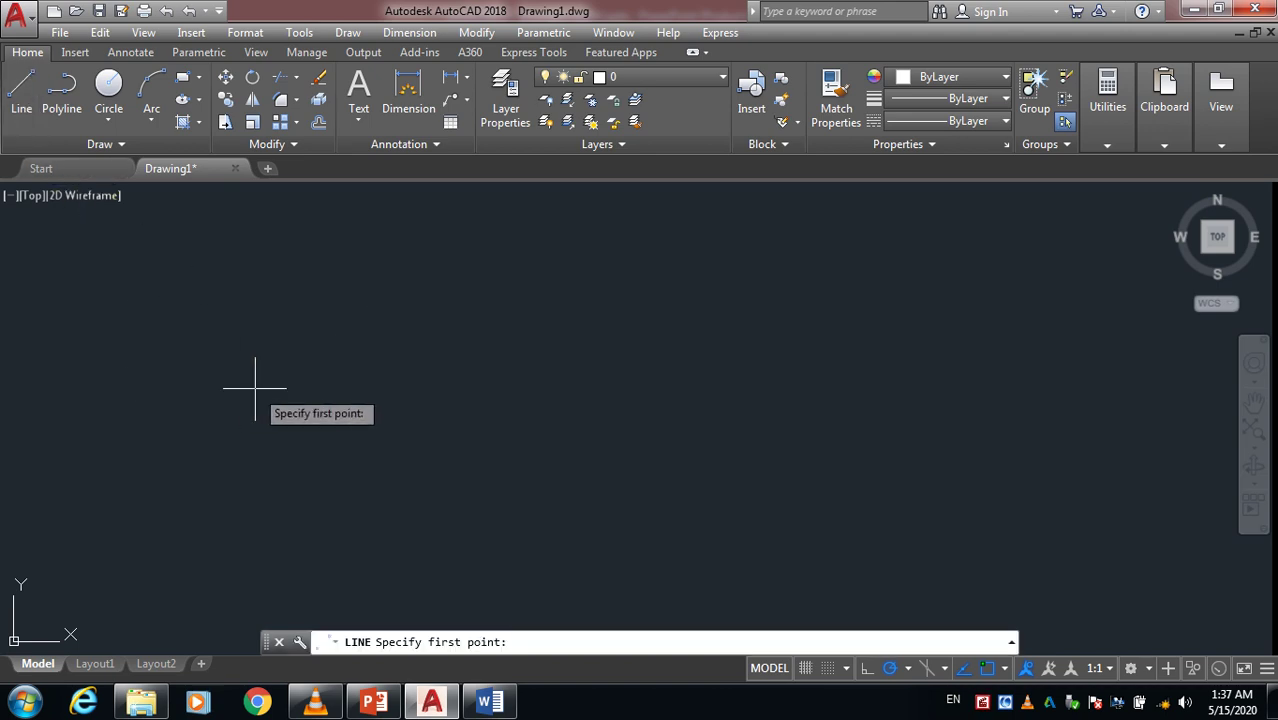
pyautogui.click(219, 426)
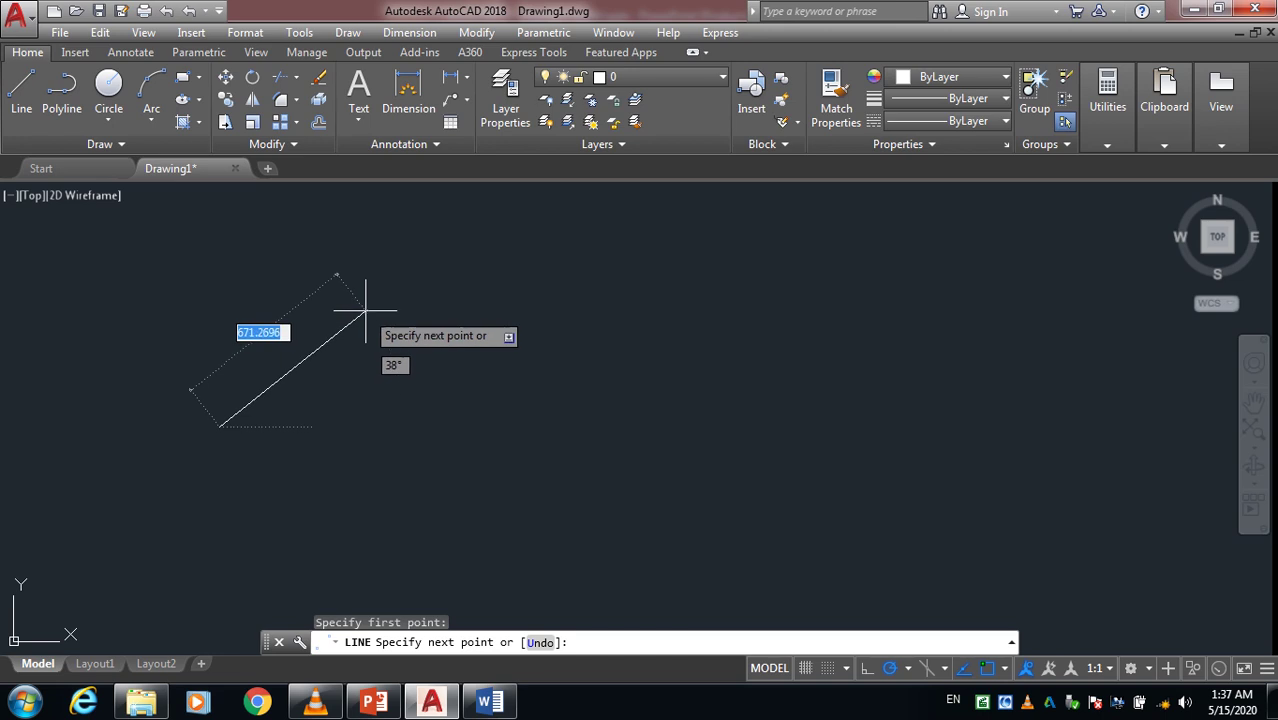
pyautogui.press('Escape')
pyautogui.write('R')
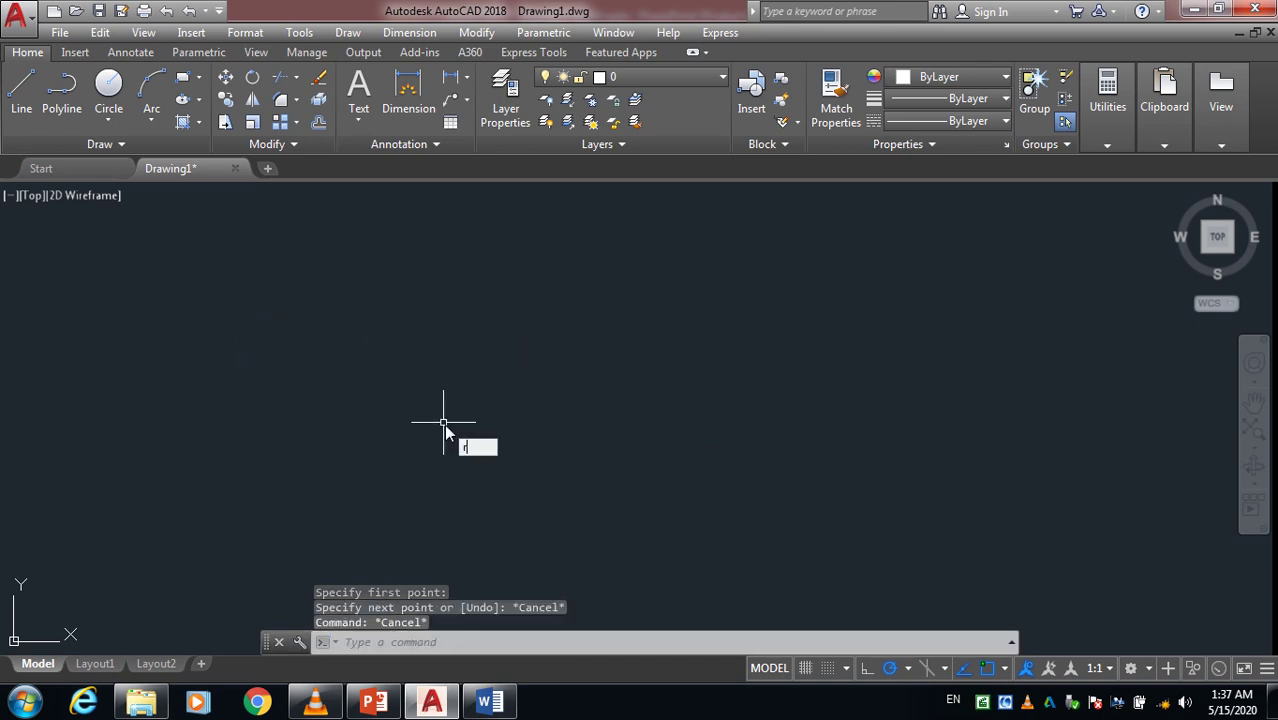
pyautogui.write('E')
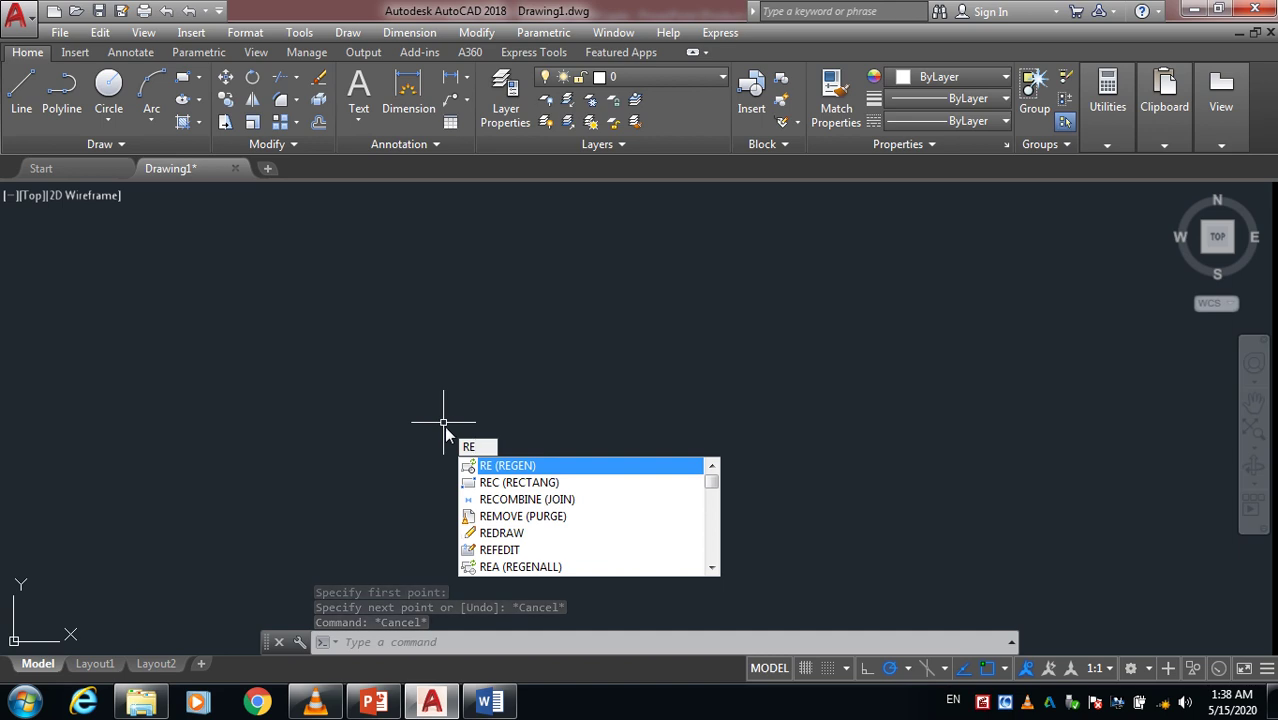
pyautogui.write('C')
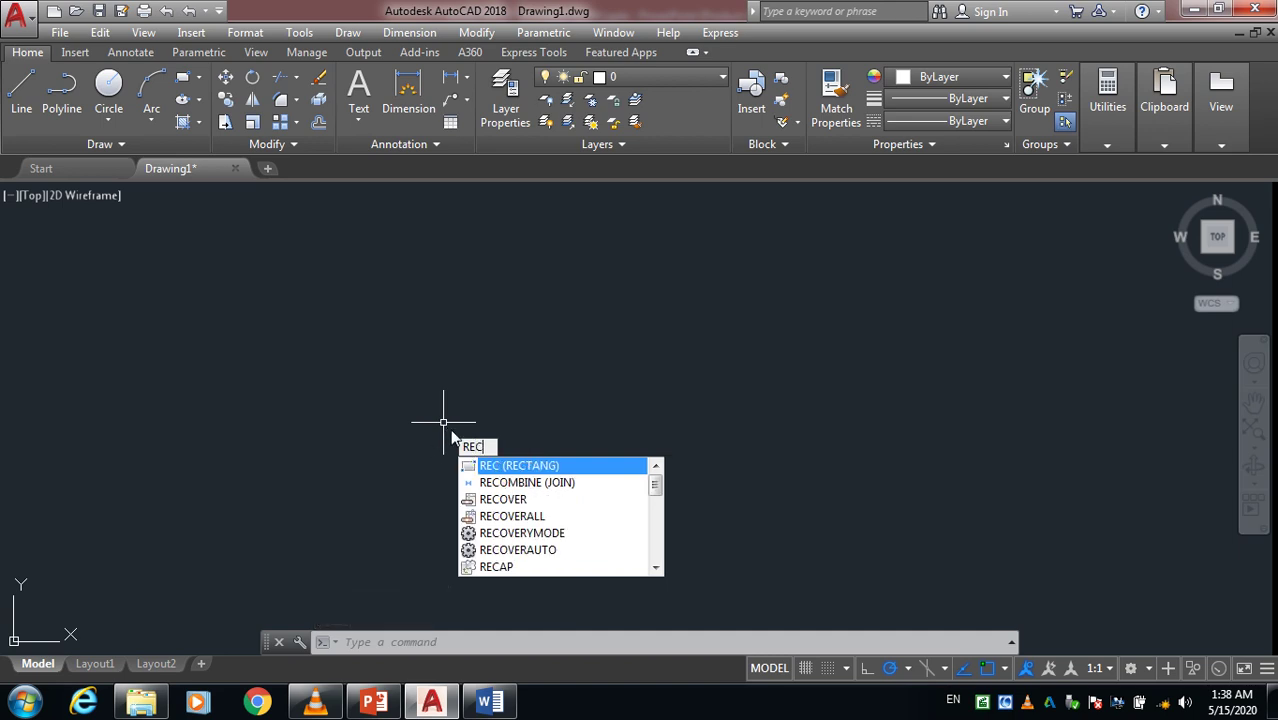
pyautogui.press('Escape')
pyautogui.press('Escape')
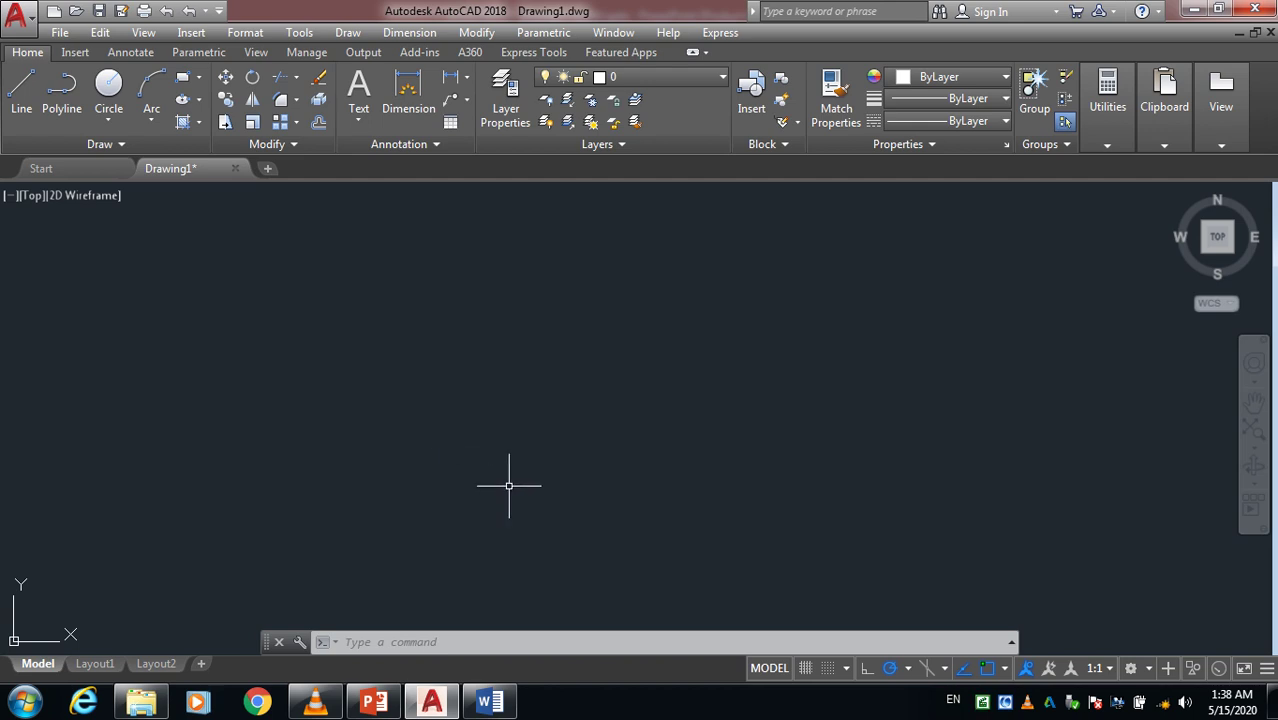
pyautogui.click(299, 32)
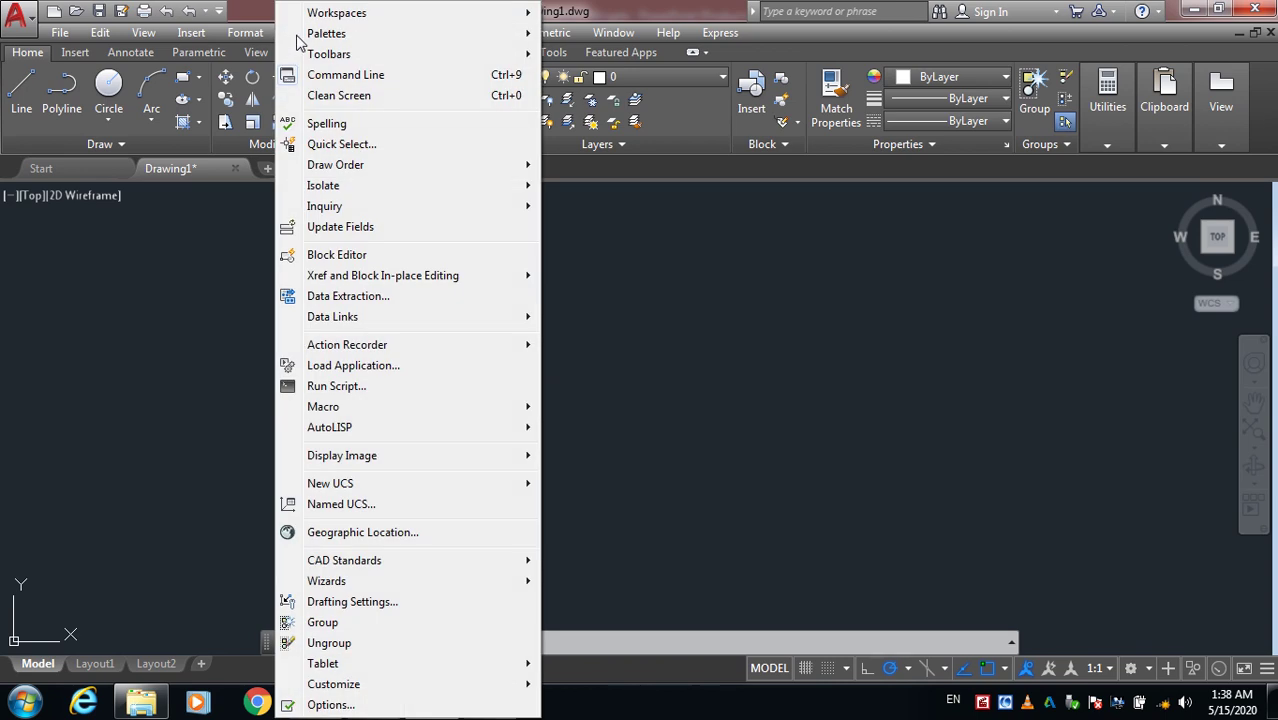
pyautogui.click(352, 601)
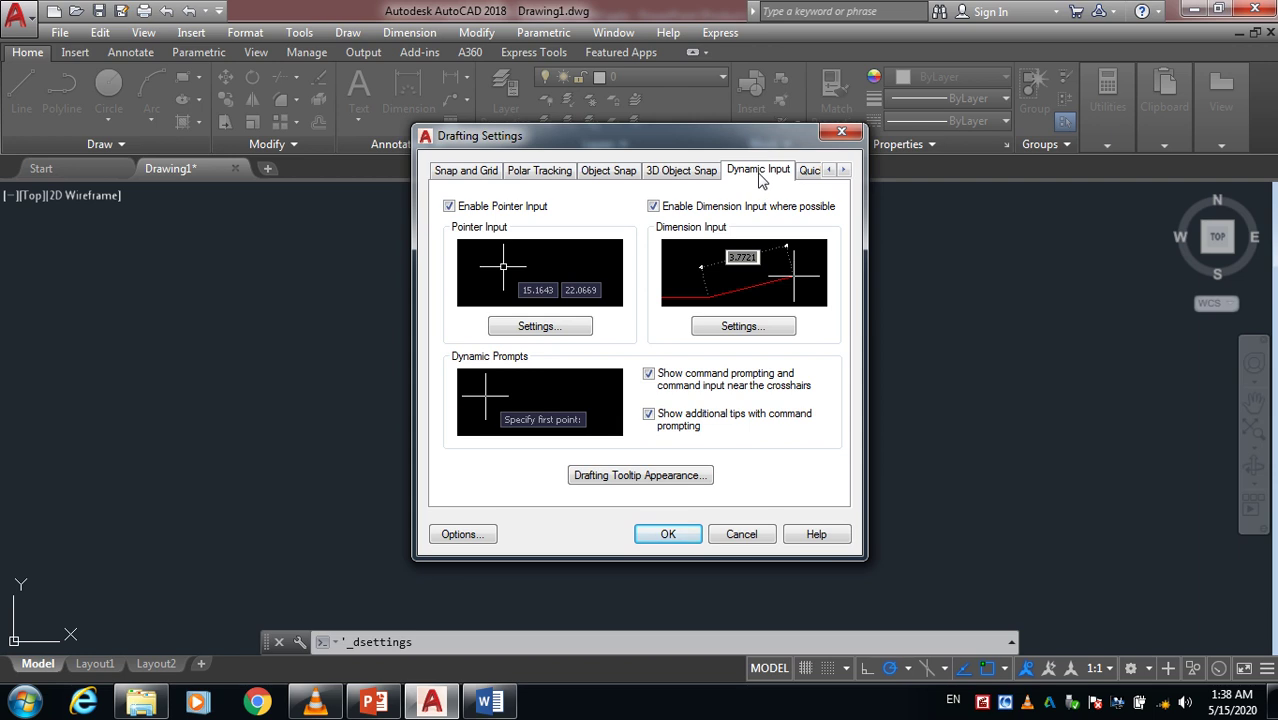
pyautogui.click(841, 134)
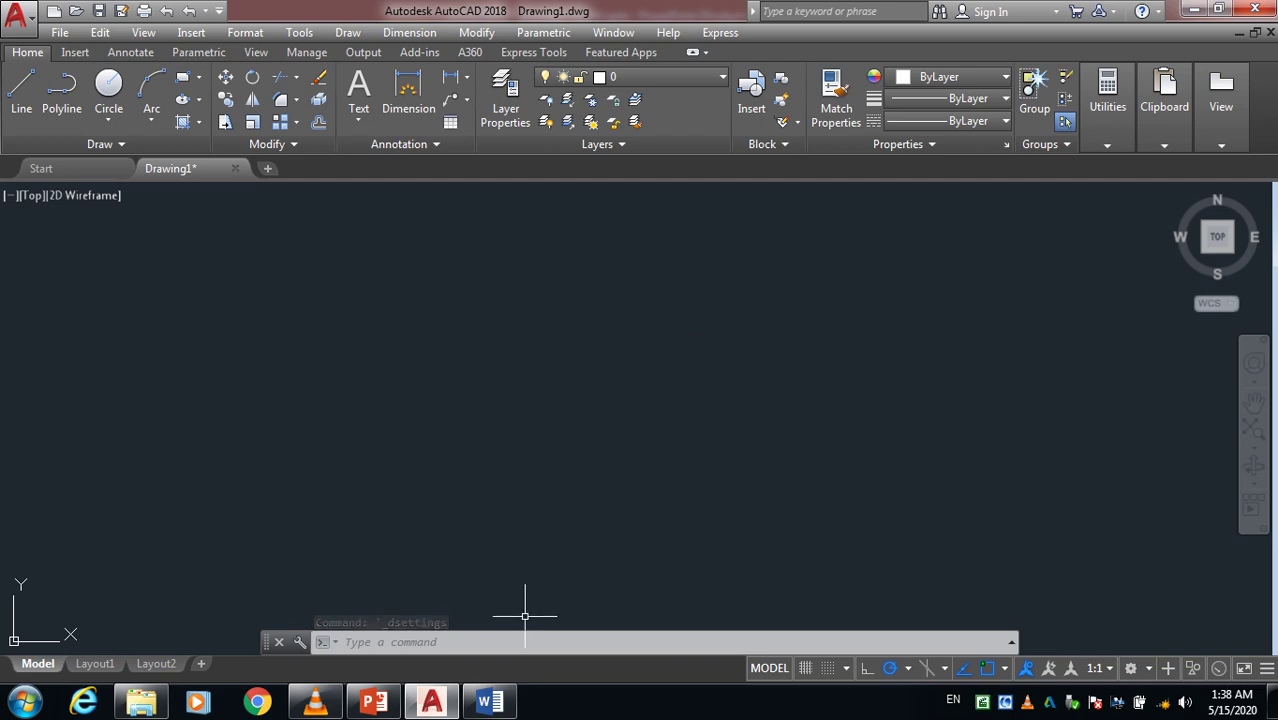
# Change the DYNMODE system variable from 3 to 0, turning Dynamic Input off
pyautogui.write('DYN')
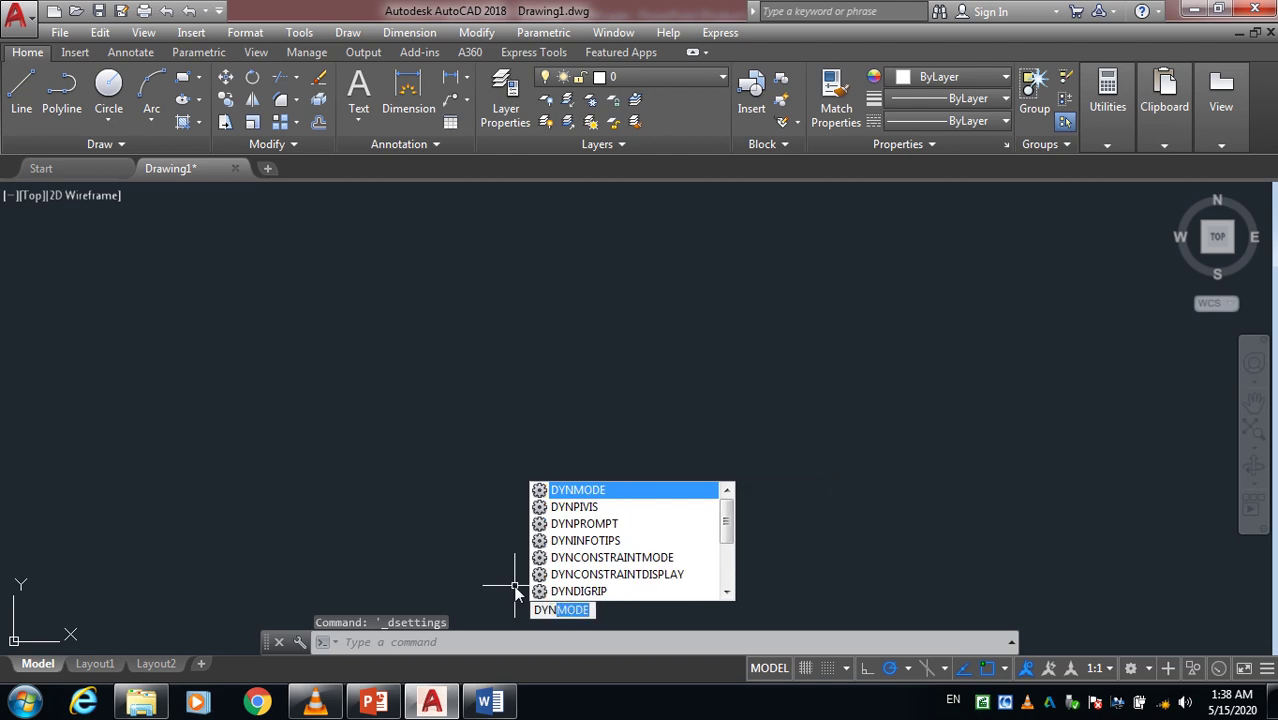
pyautogui.write('M')
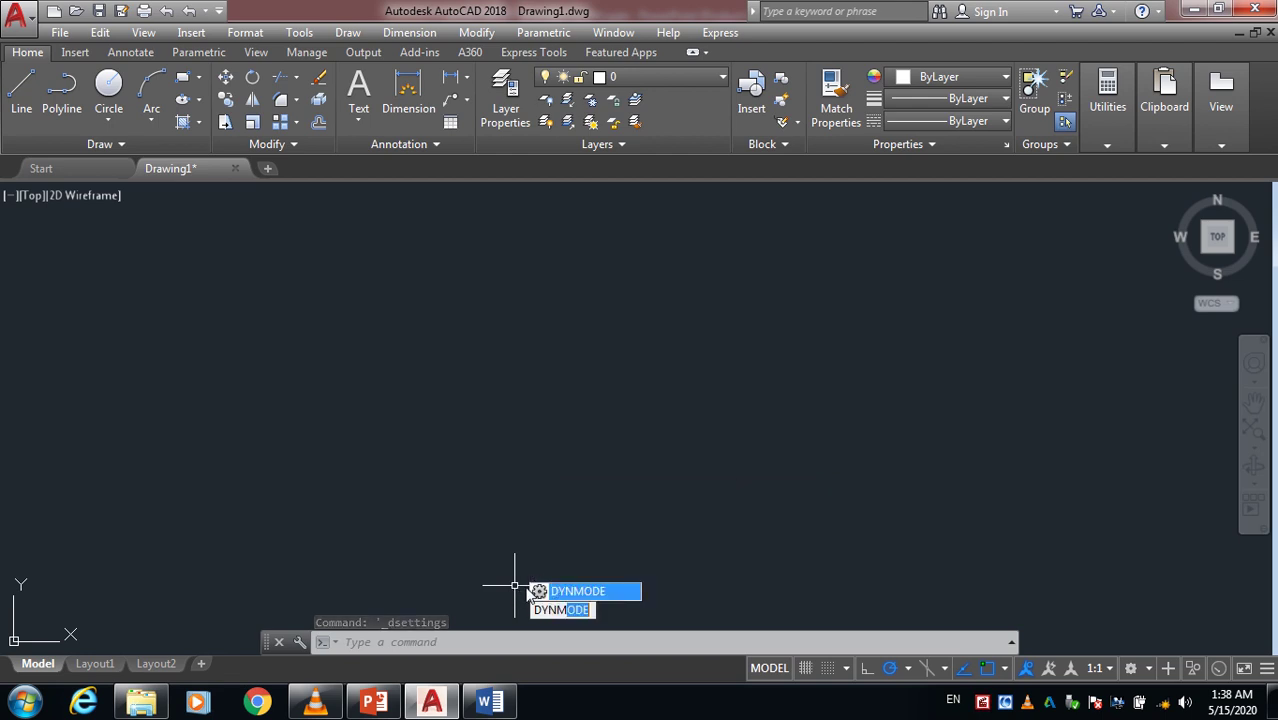
pyautogui.press('Return')
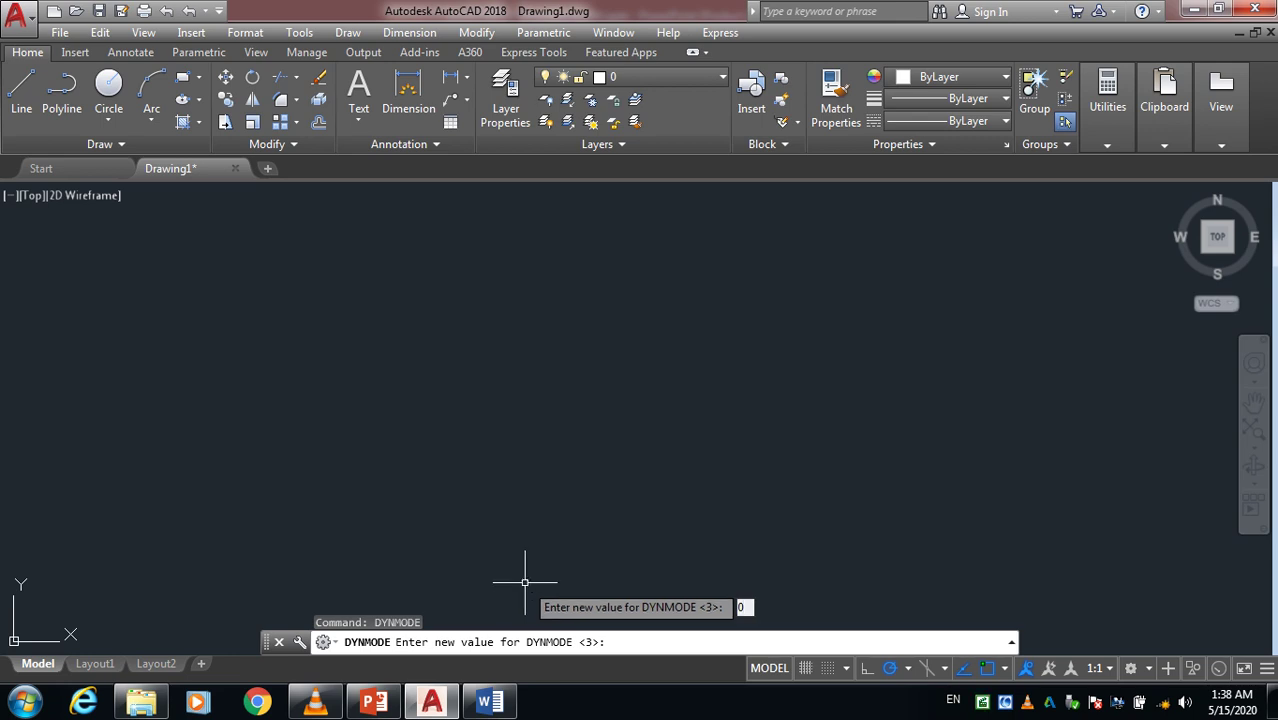
pyautogui.press('Return')
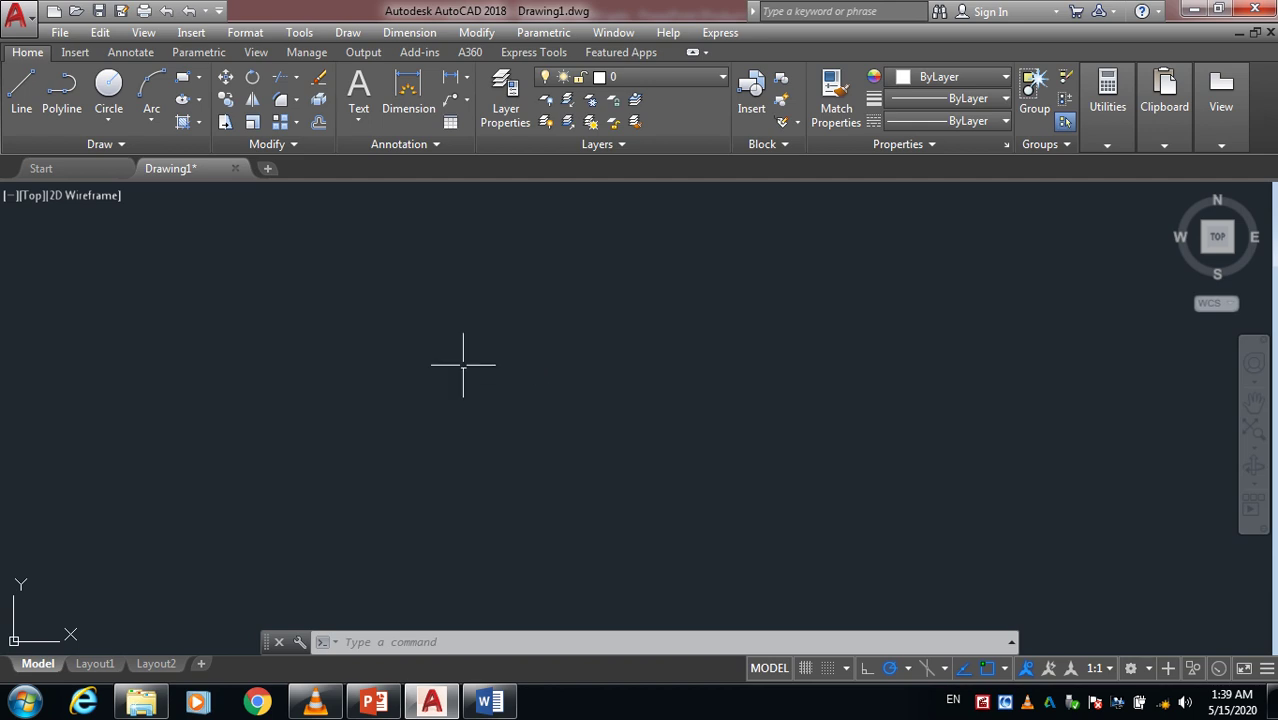
pyautogui.click(21, 90)
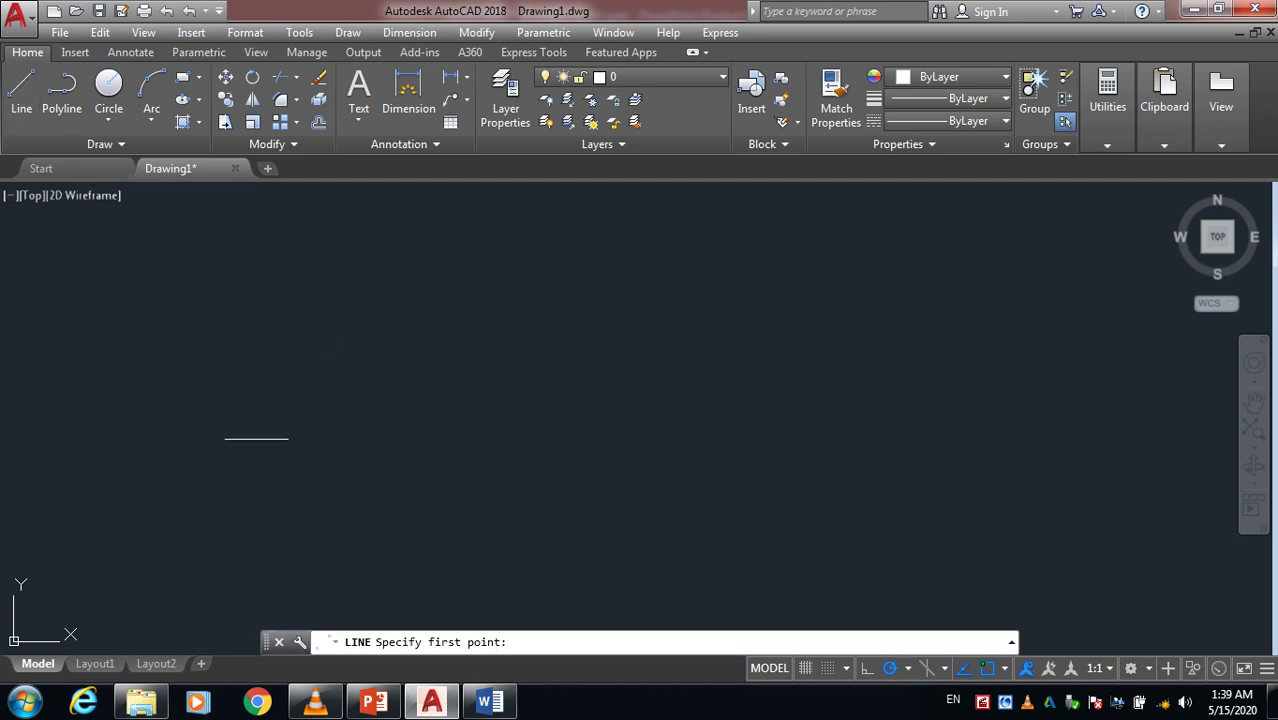
pyautogui.click(274, 455)
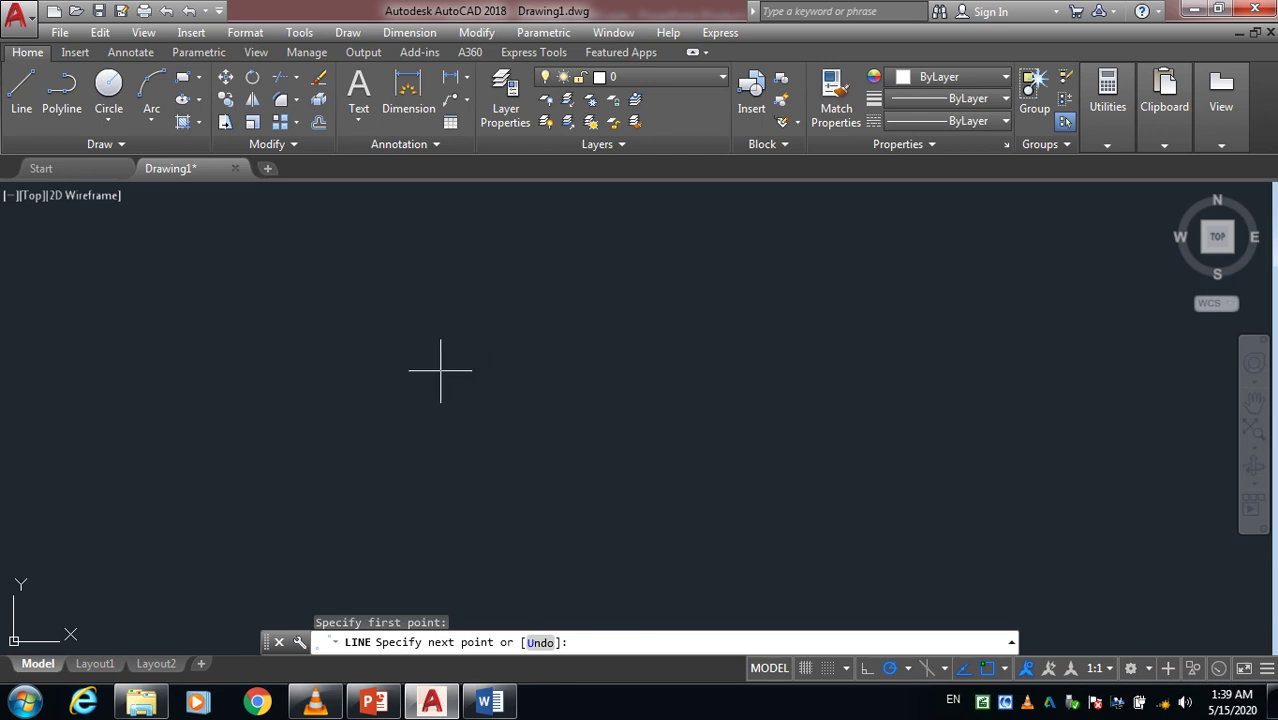
pyautogui.press('Escape')
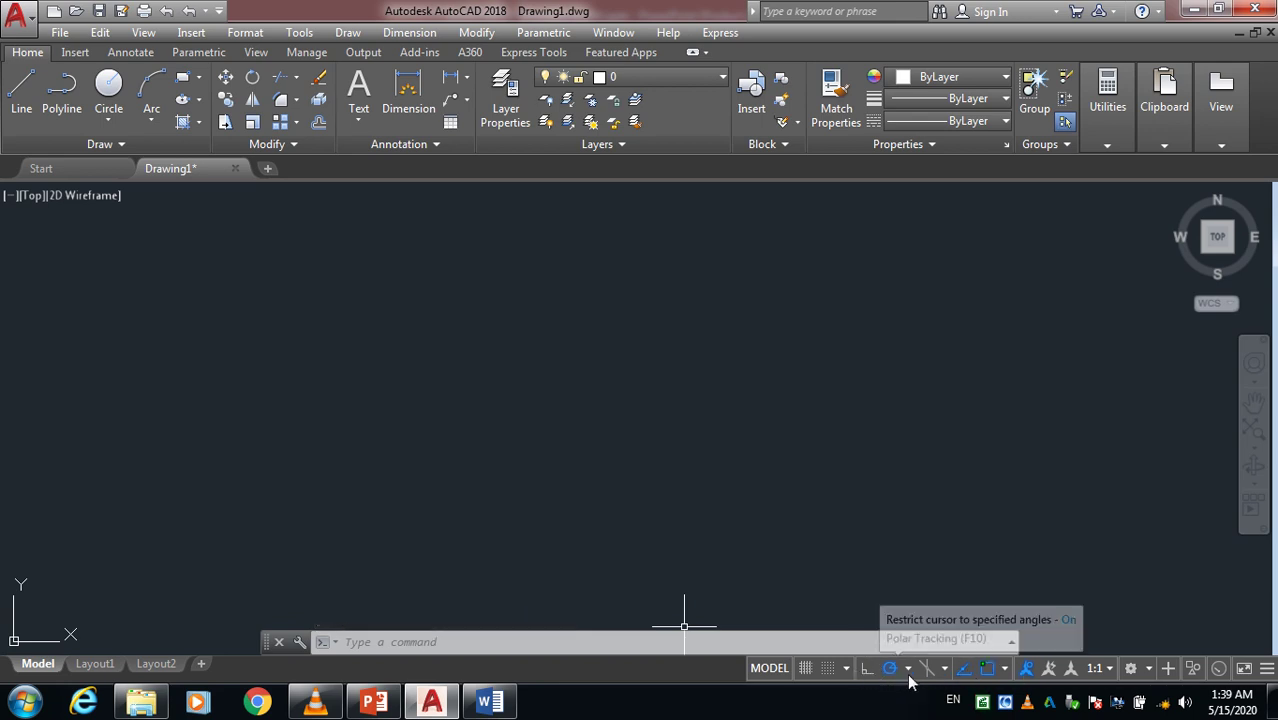
# Add the Dynamic Input toggle to the status bar and switch Dynamic Input on
pyautogui.click(1267, 670)
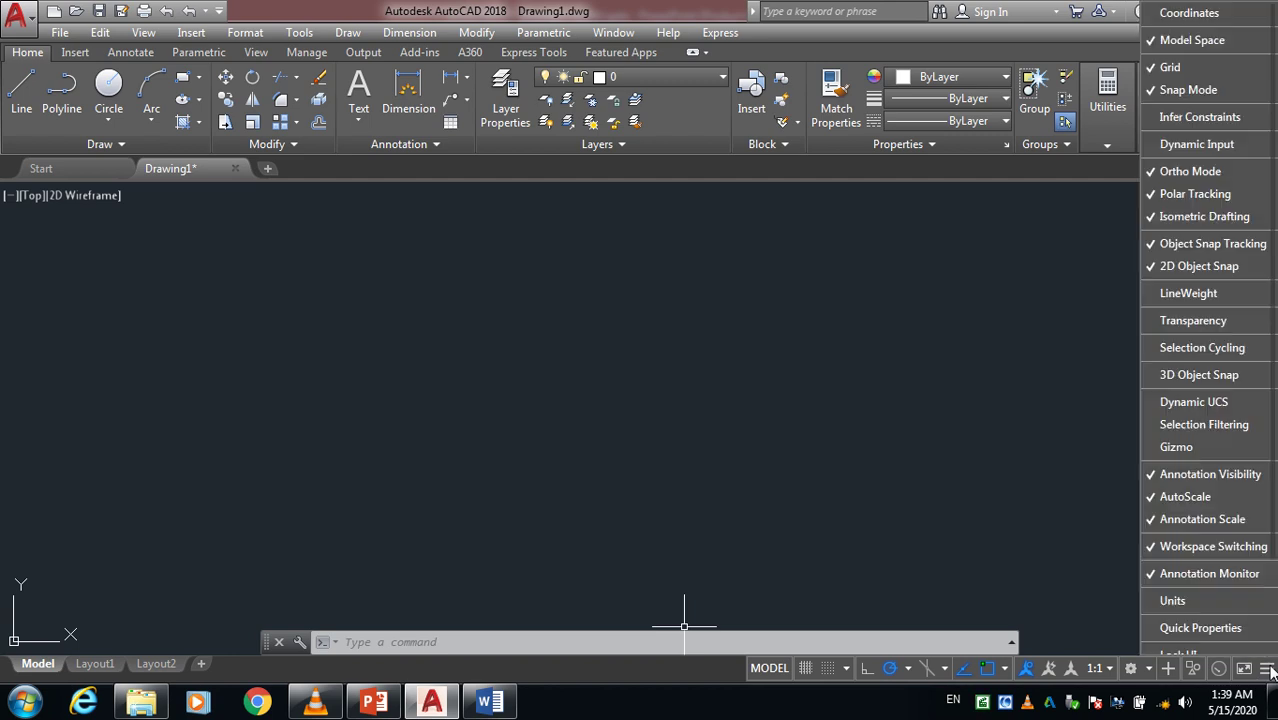
pyautogui.click(1157, 144)
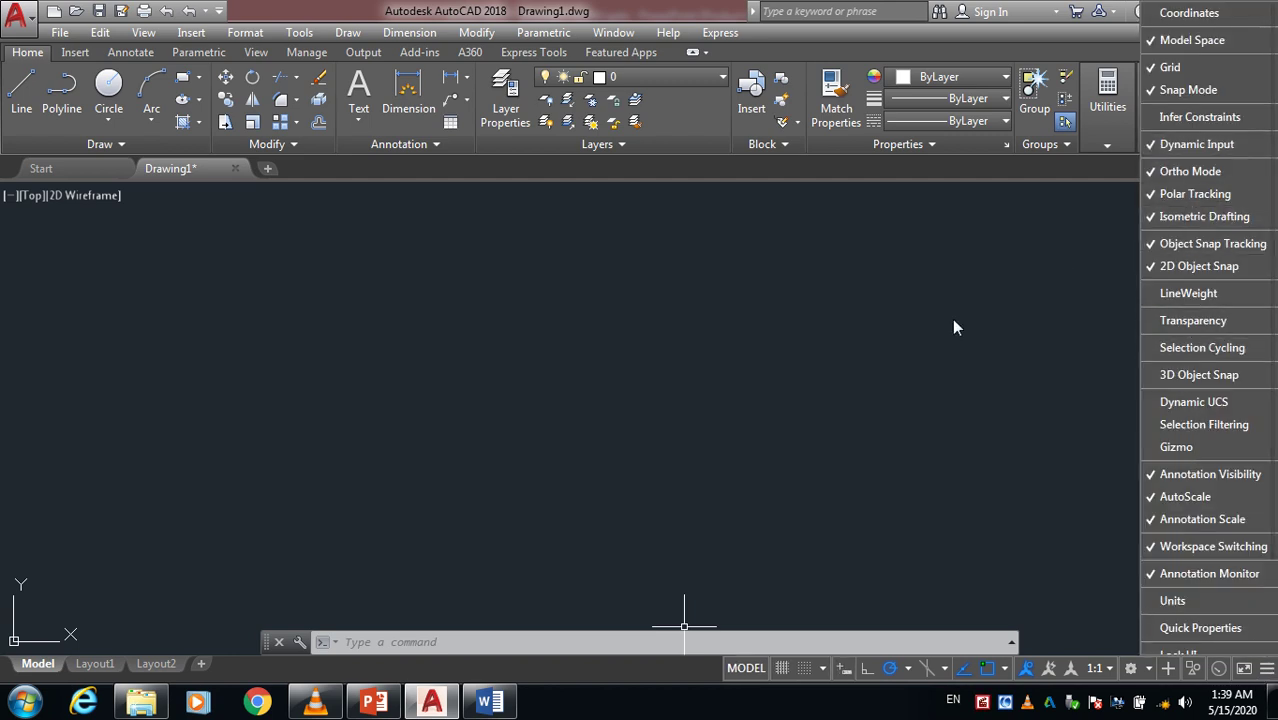
pyautogui.click(951, 320)
pyautogui.click(660, 440)
pyautogui.click(838, 529)
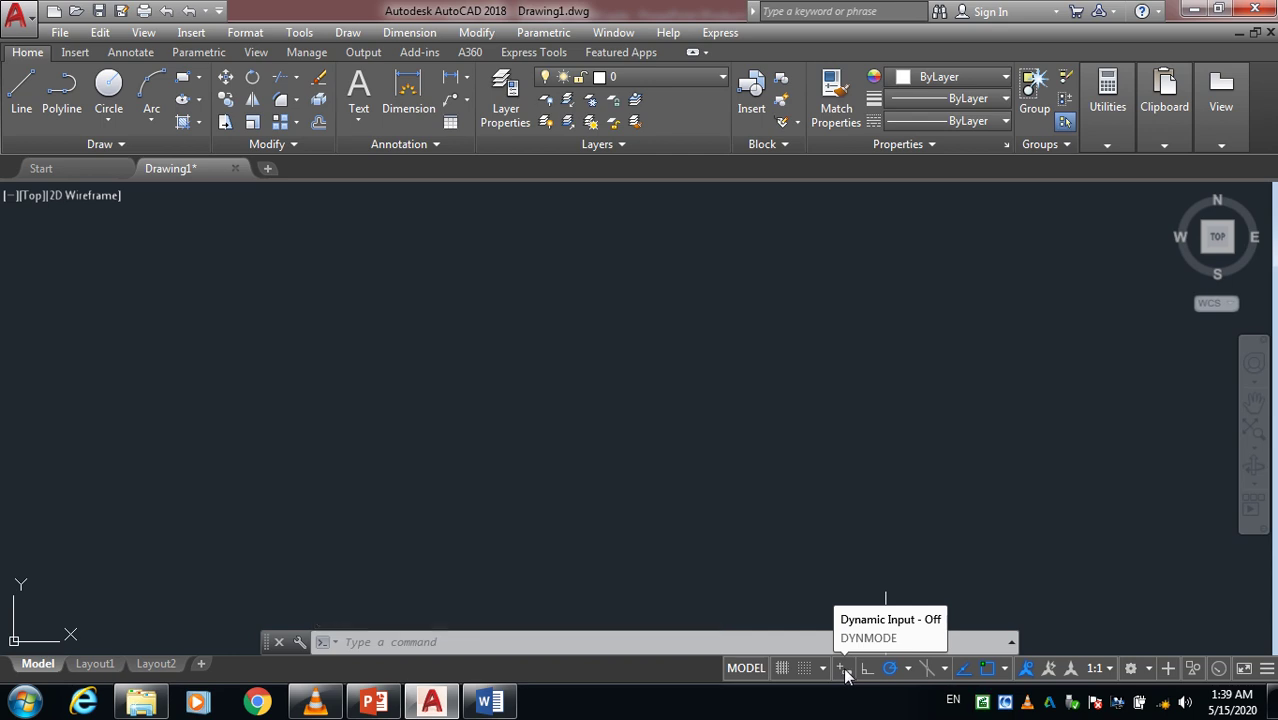
pyautogui.click(846, 672)
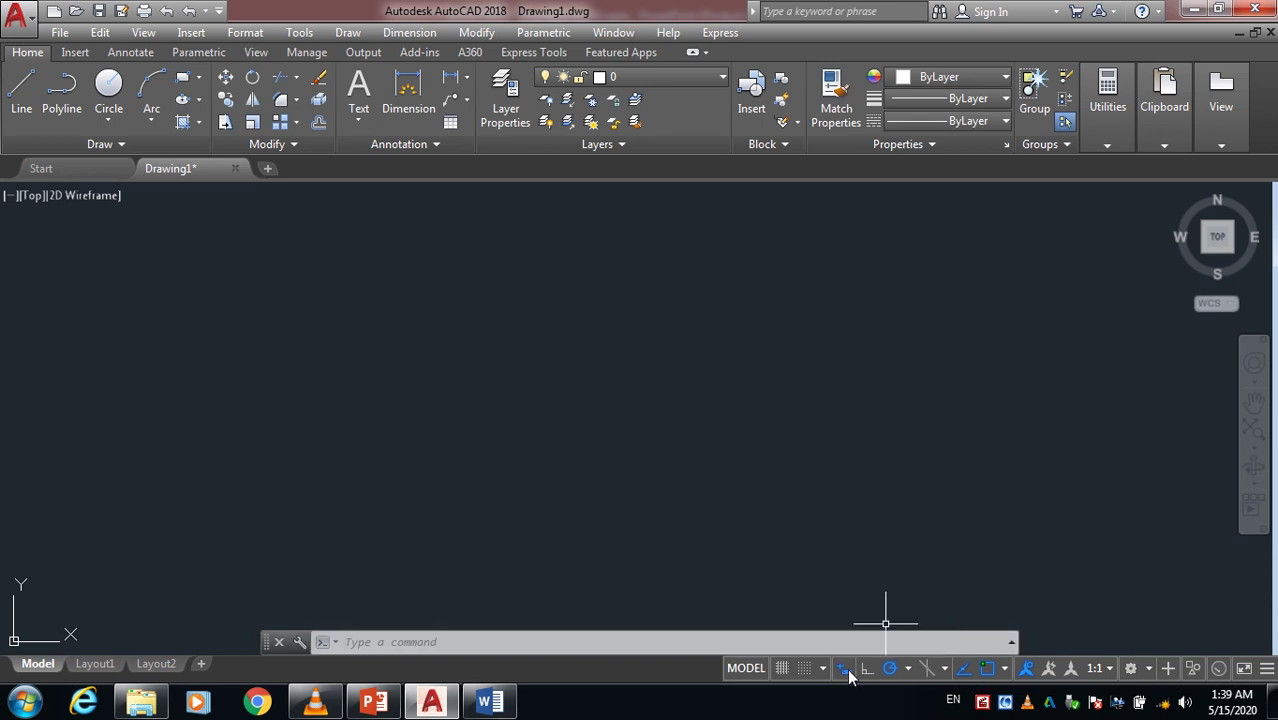
# Draw a single slanted line segment with Dynamic Input on
pyautogui.click(21, 95)
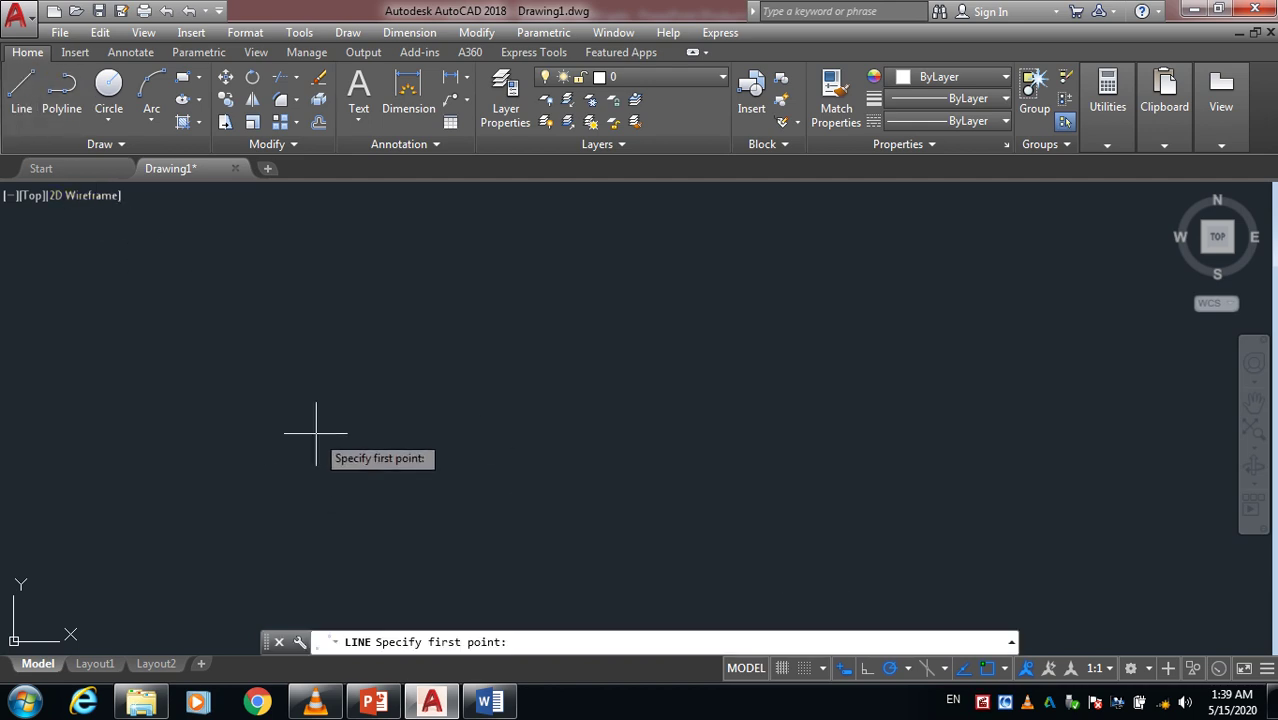
pyautogui.click(303, 484)
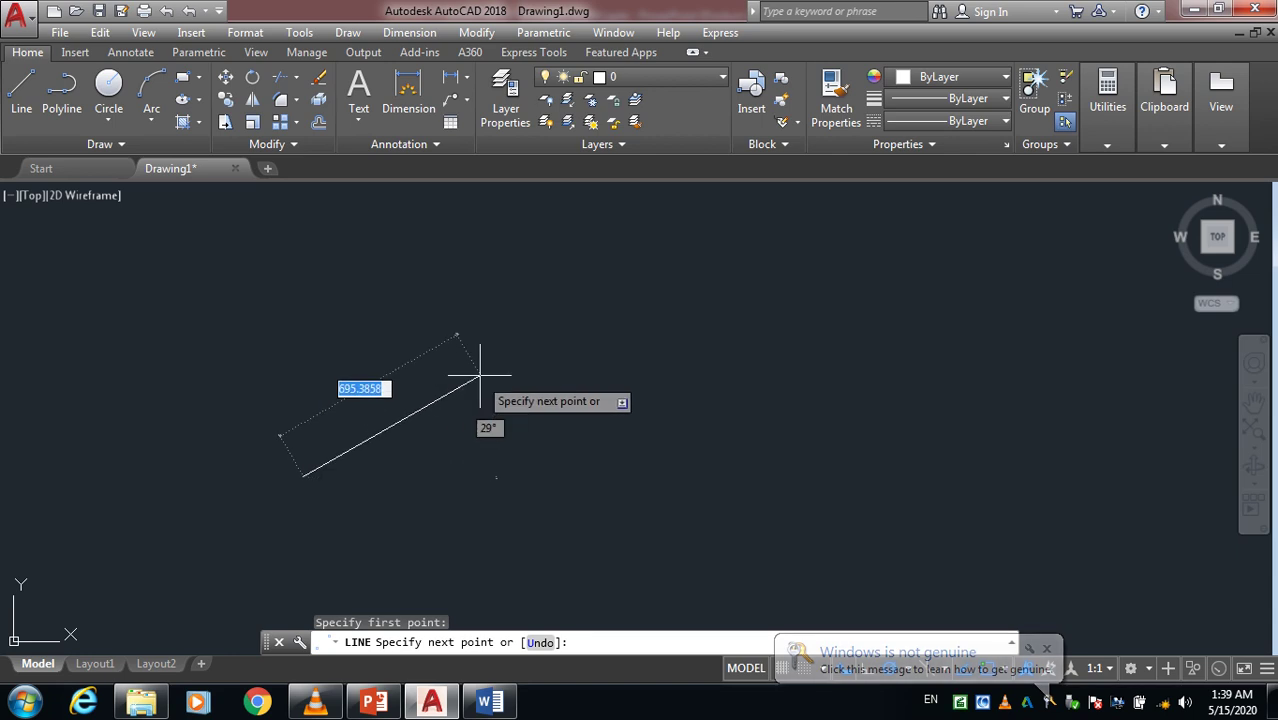
pyautogui.click(537, 357)
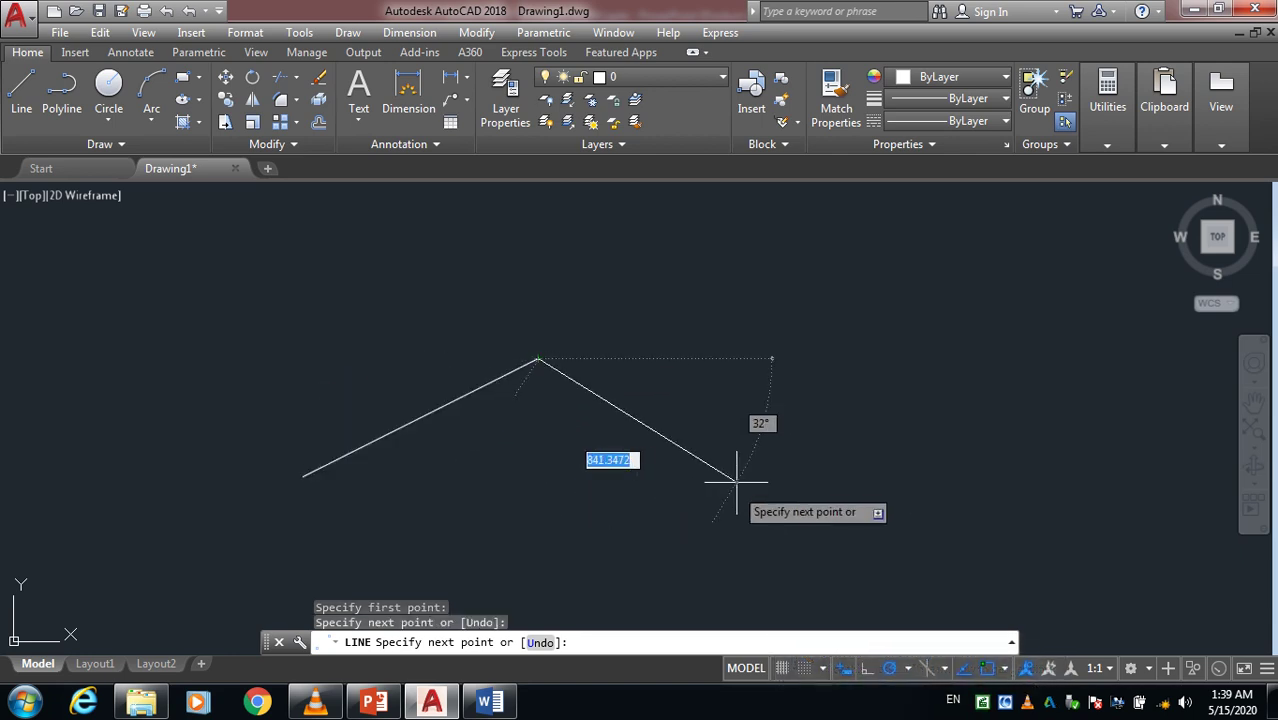
pyautogui.press('Return')
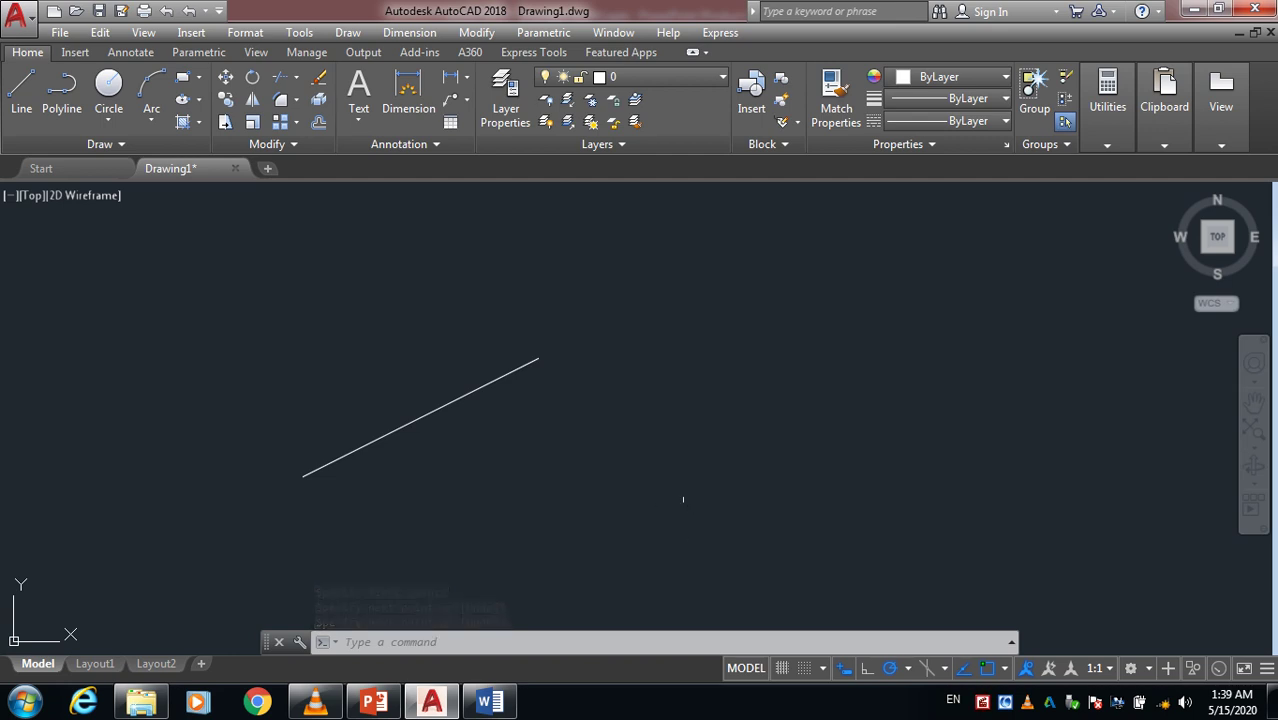
# Select the slanted line with a window and erase it using E
pyautogui.click(525, 451)
pyautogui.click(379, 320)
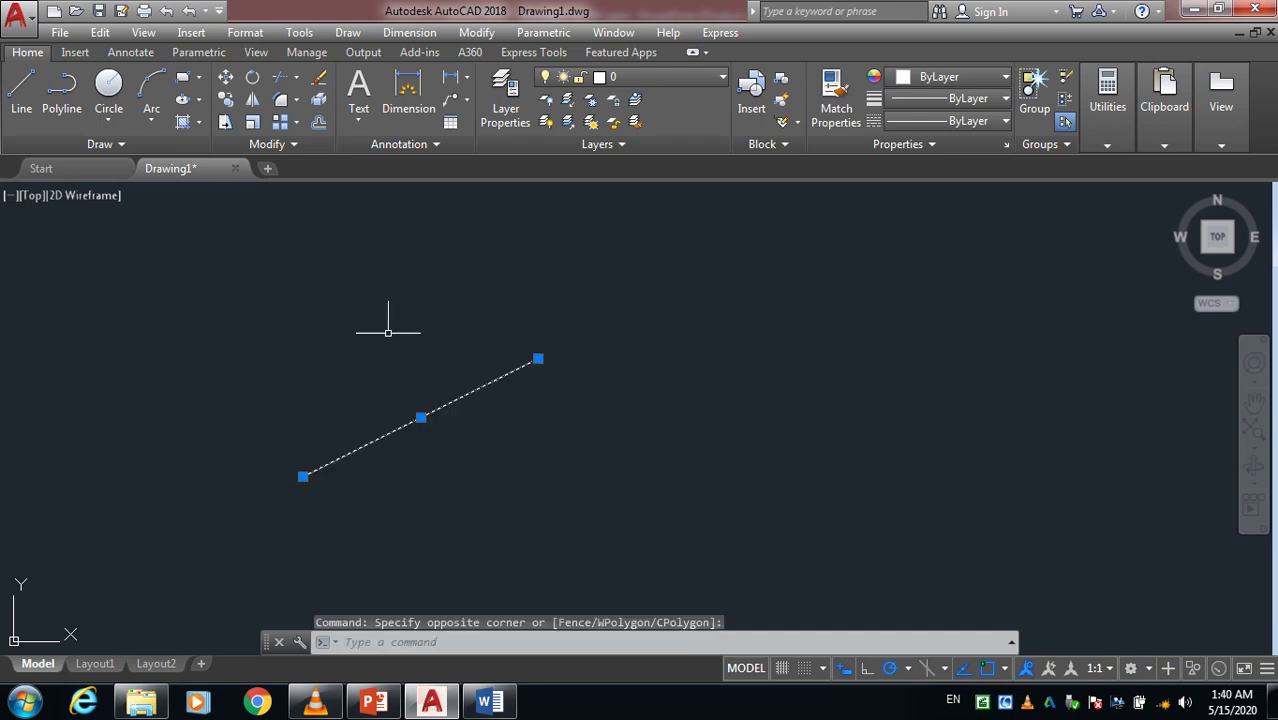
pyautogui.write('e')
pyautogui.press('Return')
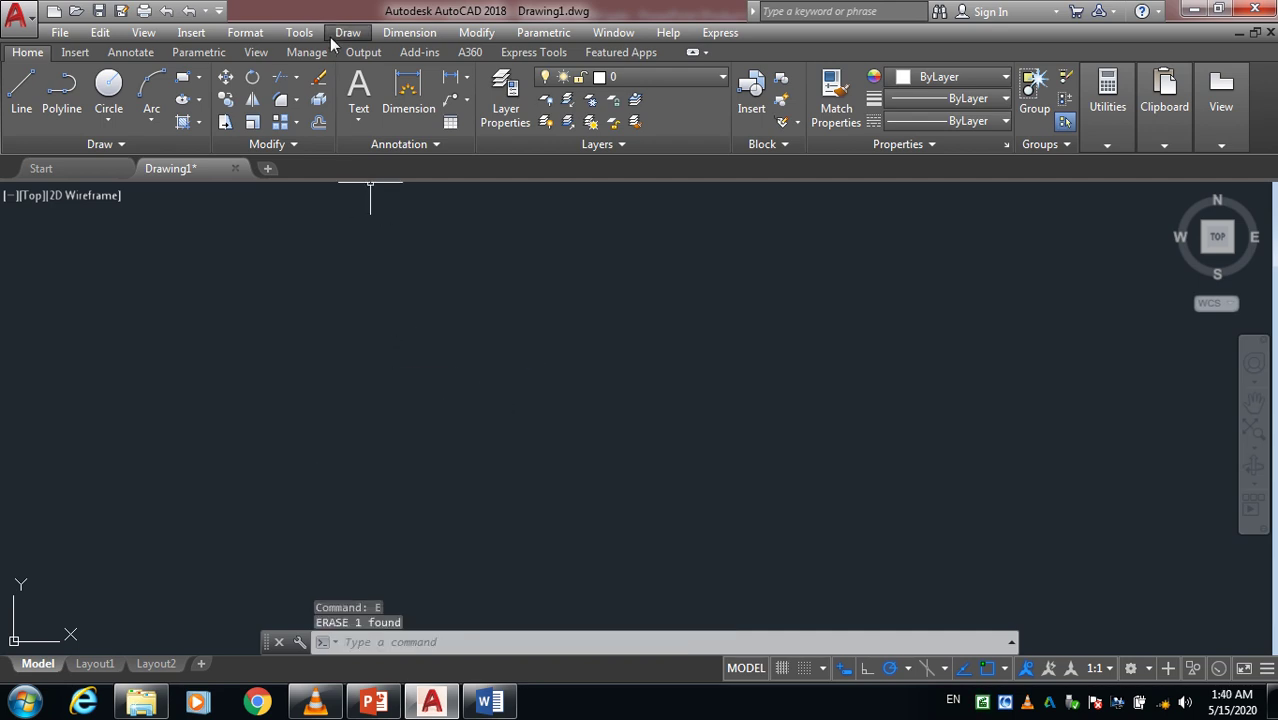
pyautogui.click(308, 33)
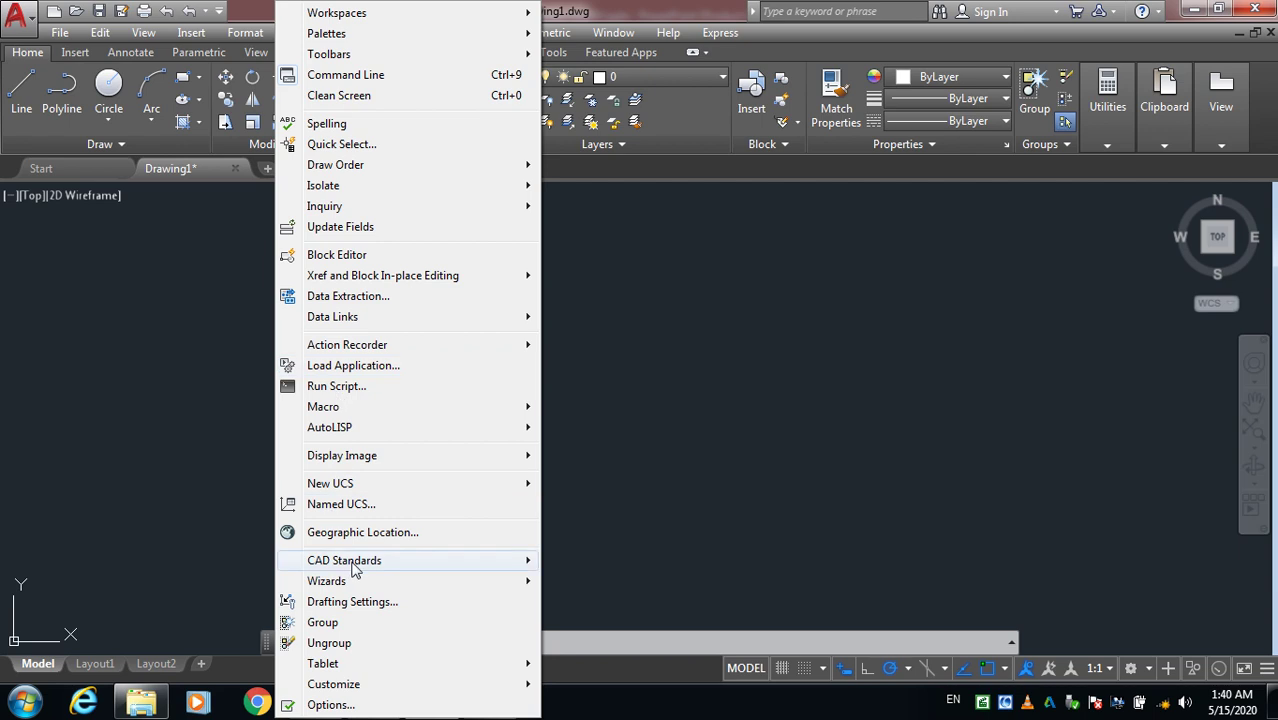
pyautogui.click(352, 601)
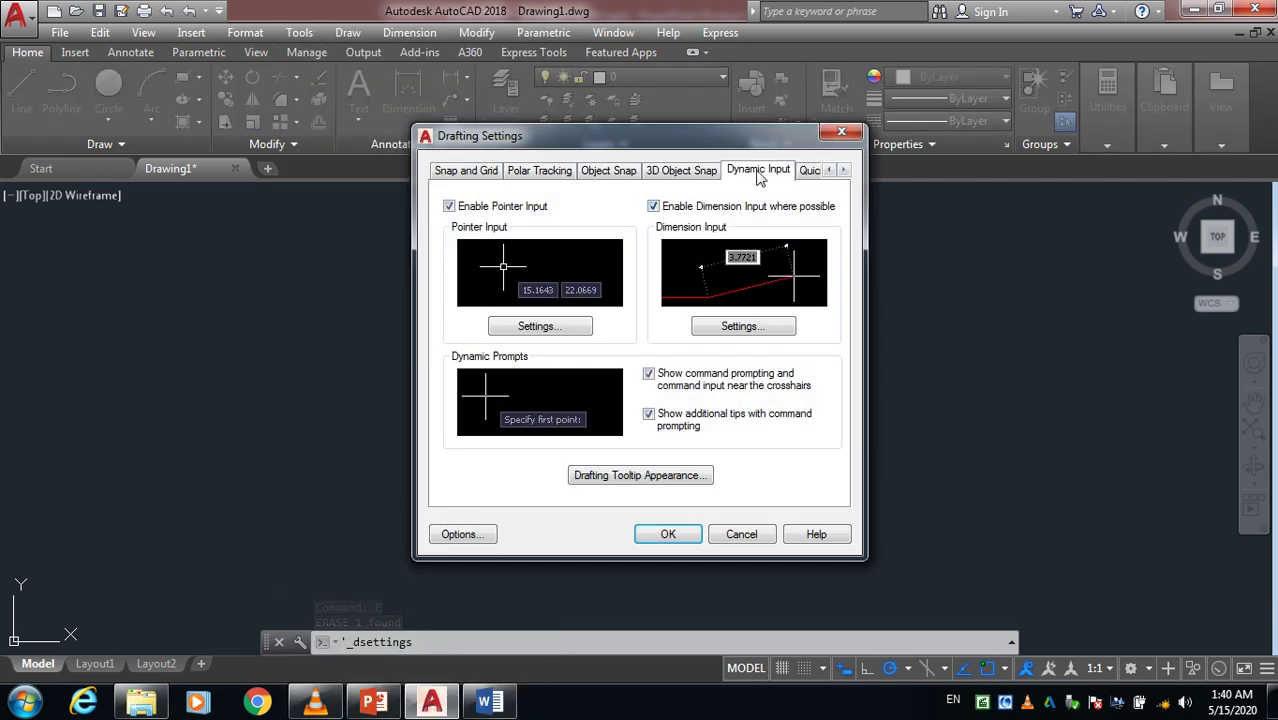
pyautogui.click(841, 131)
pyautogui.write('OS')
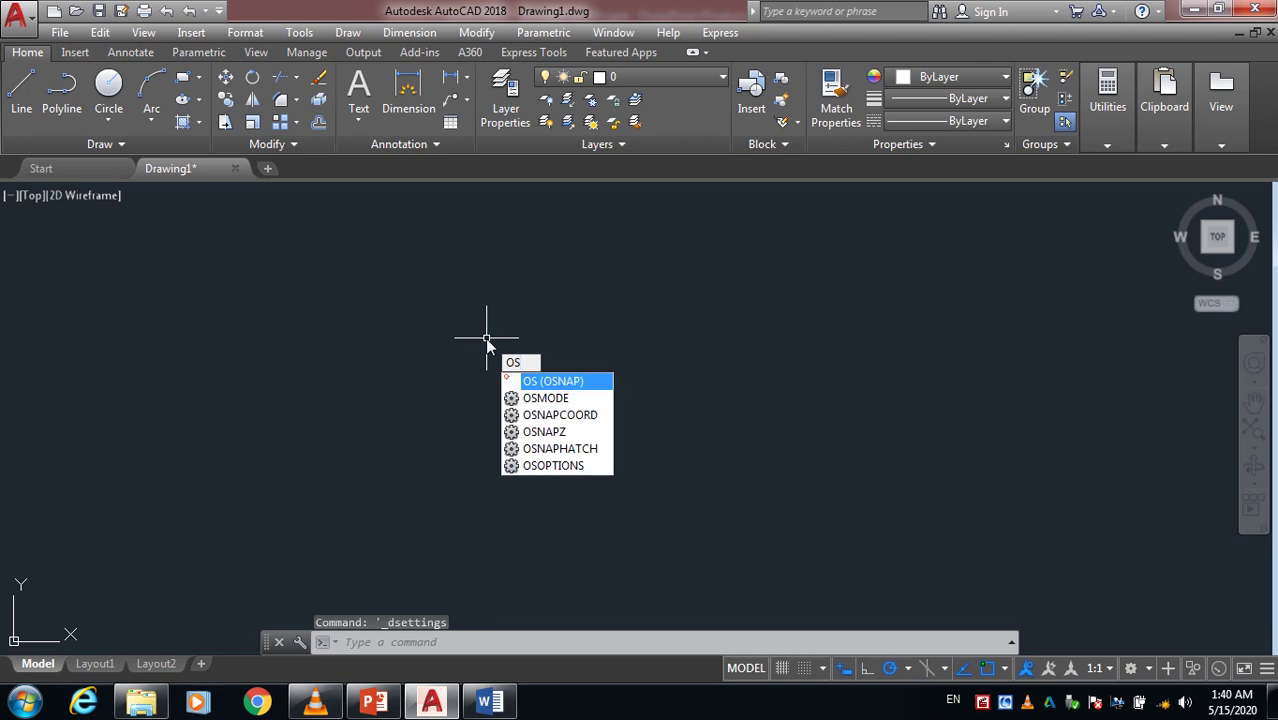
pyautogui.press('Return')
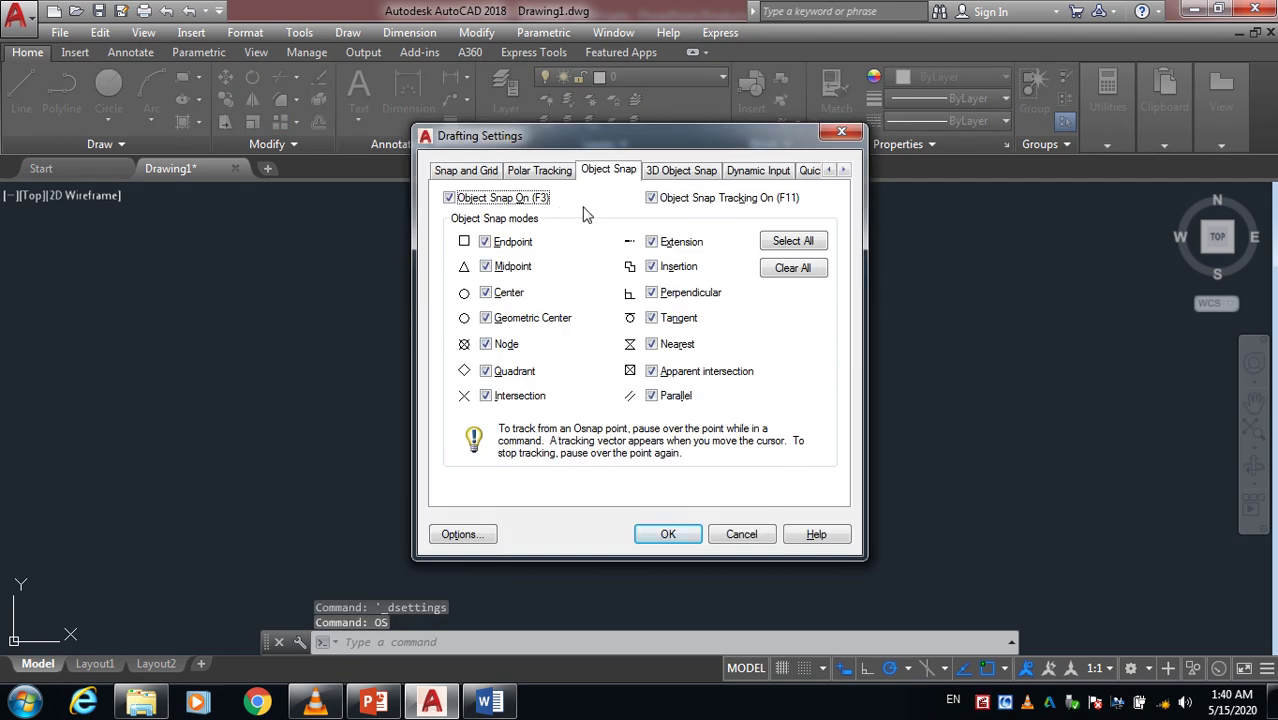
pyautogui.click(753, 172)
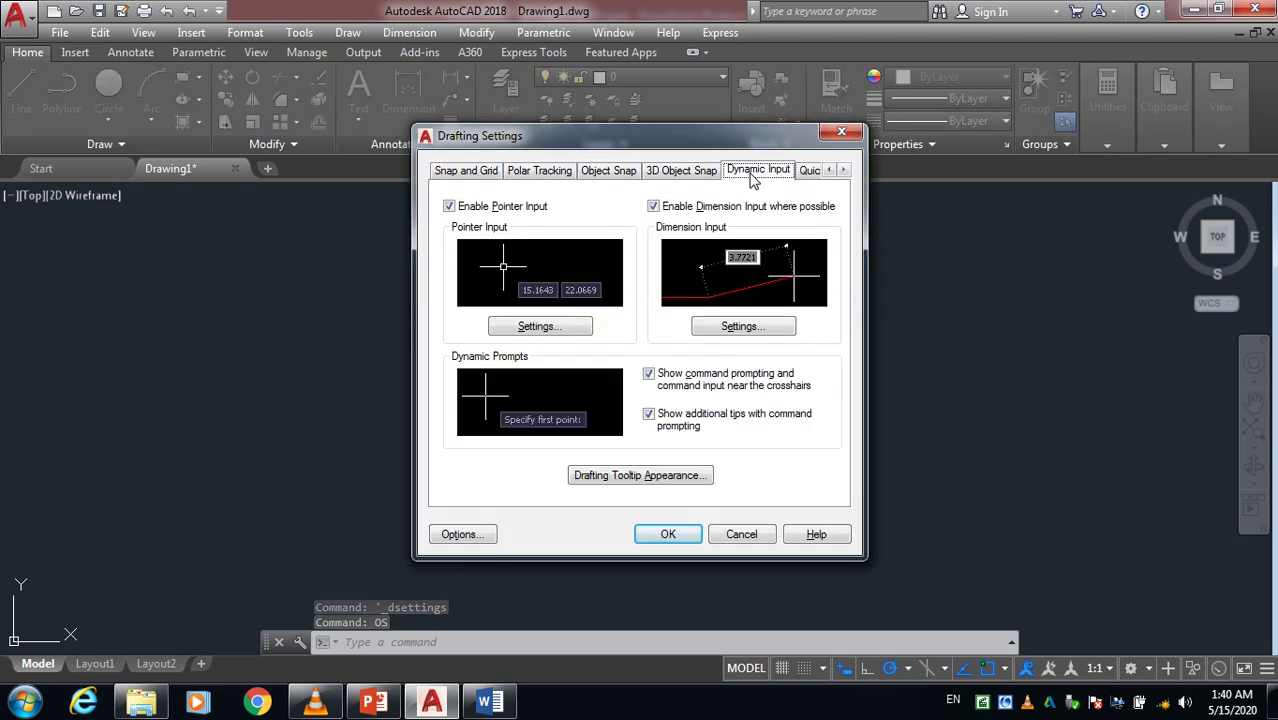
pyautogui.click(665, 536)
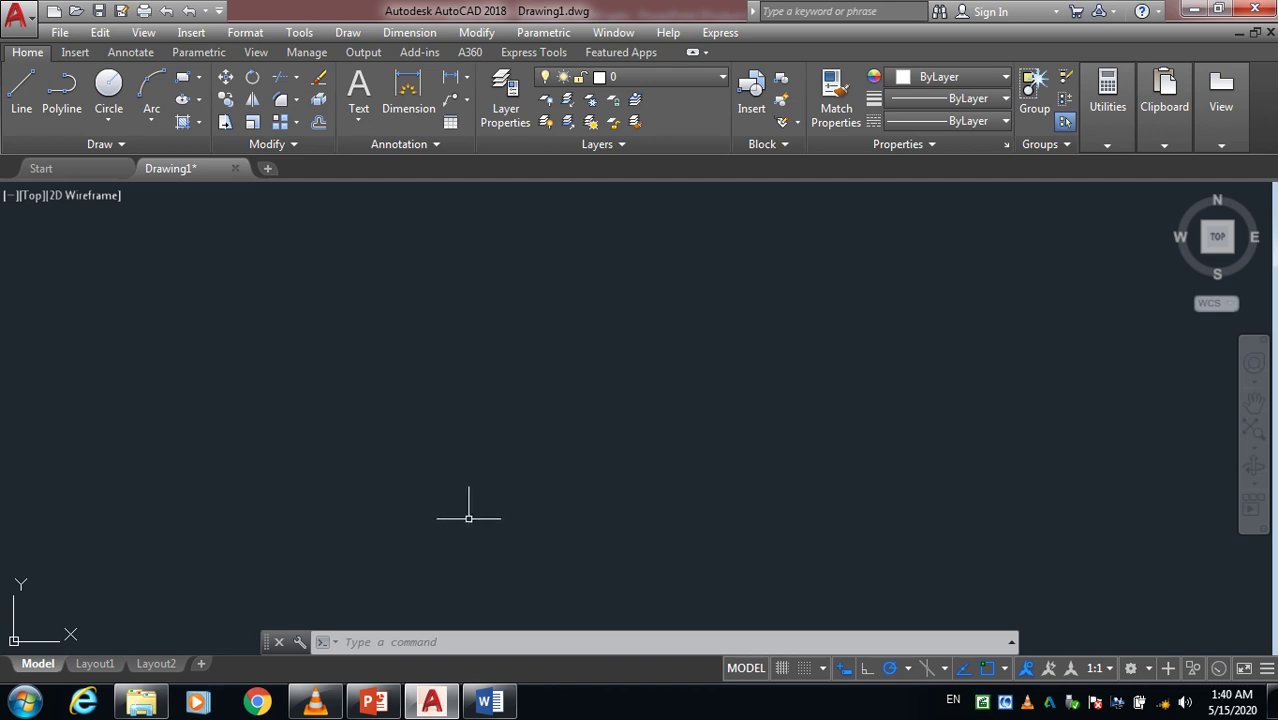
# Untick Enable Pointer Input in the Dynamic Input settings and confirm
pyautogui.rightClick(845, 670)
pyautogui.click(849, 643)
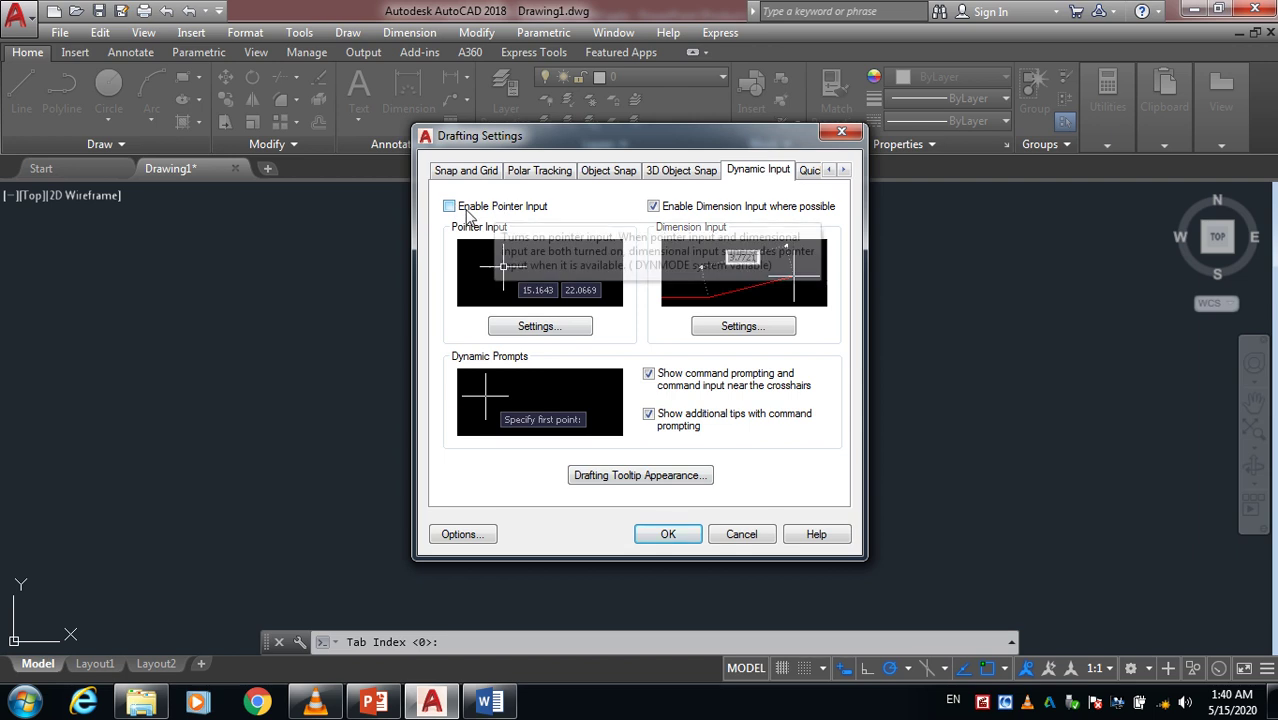
pyautogui.click(668, 533)
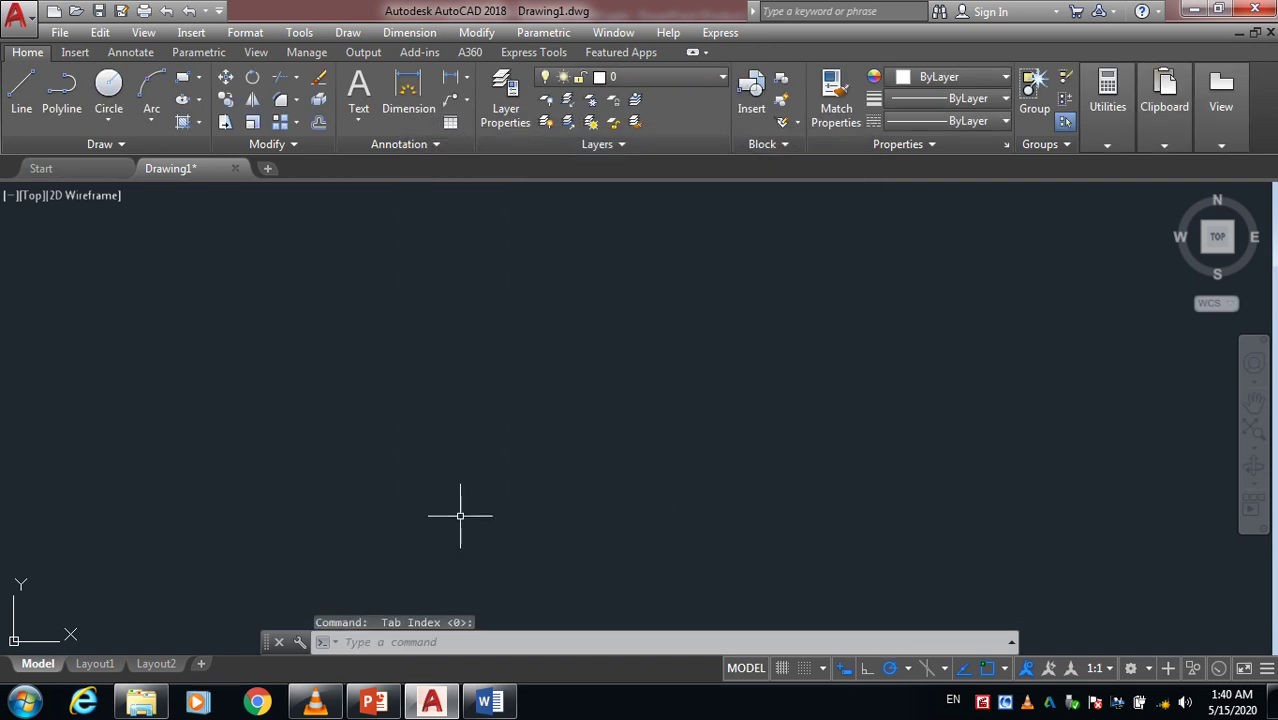
pyautogui.write('L')
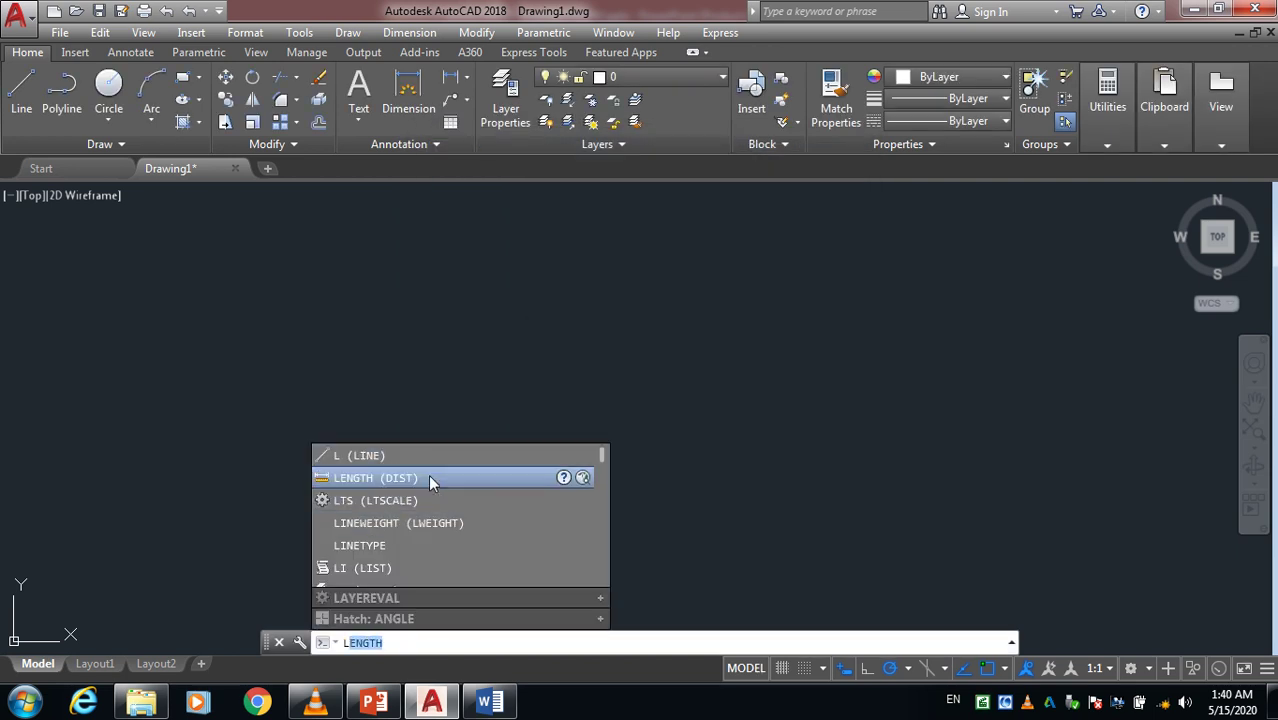
pyautogui.press('Return')
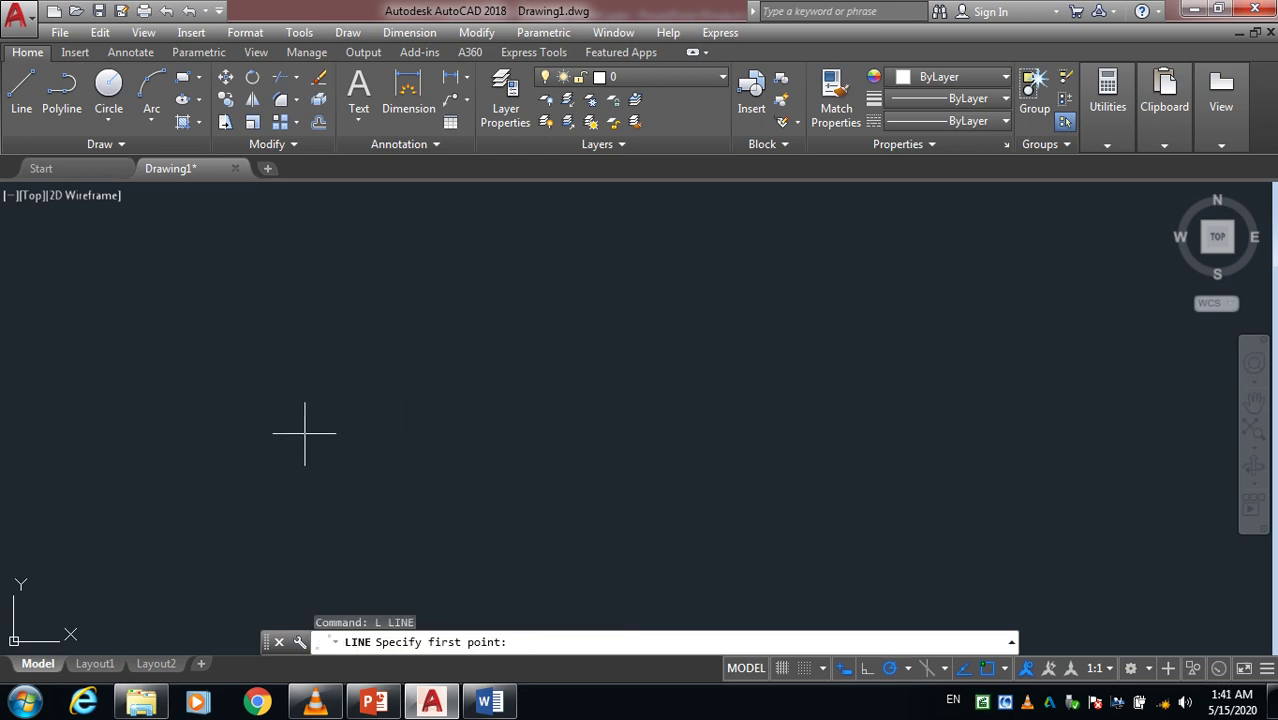
pyautogui.click(305, 433)
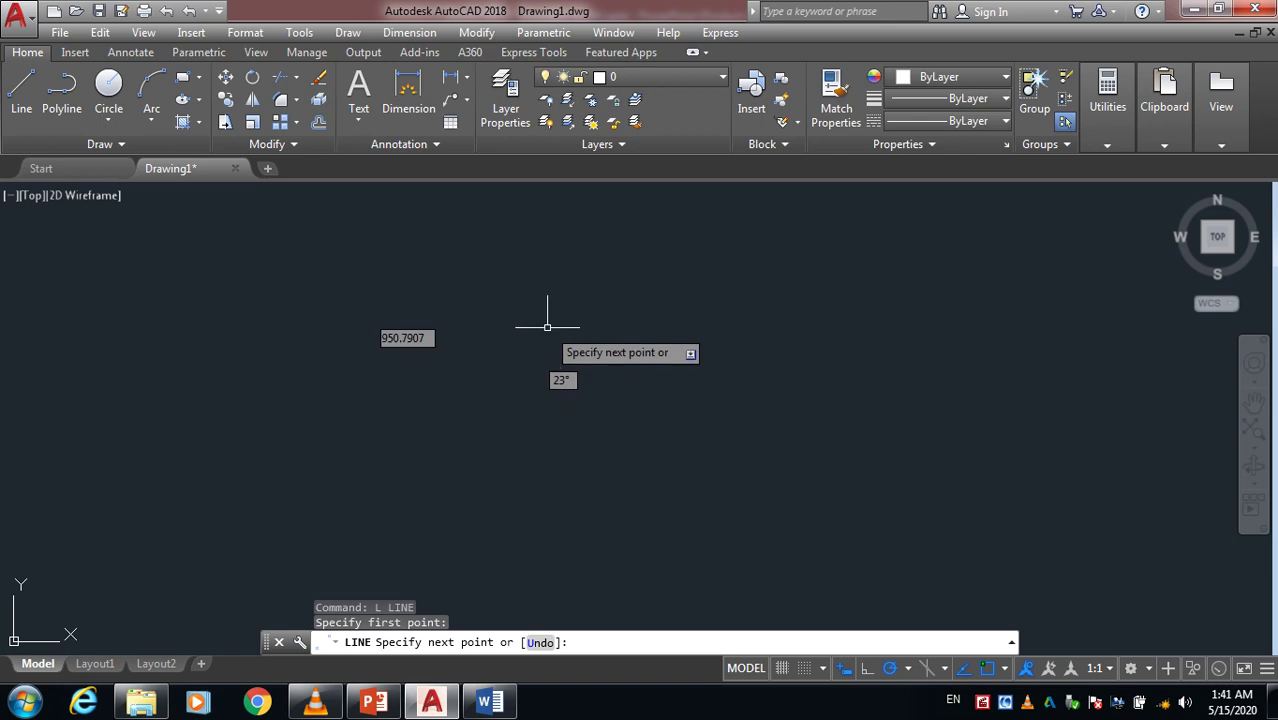
pyautogui.press('Escape')
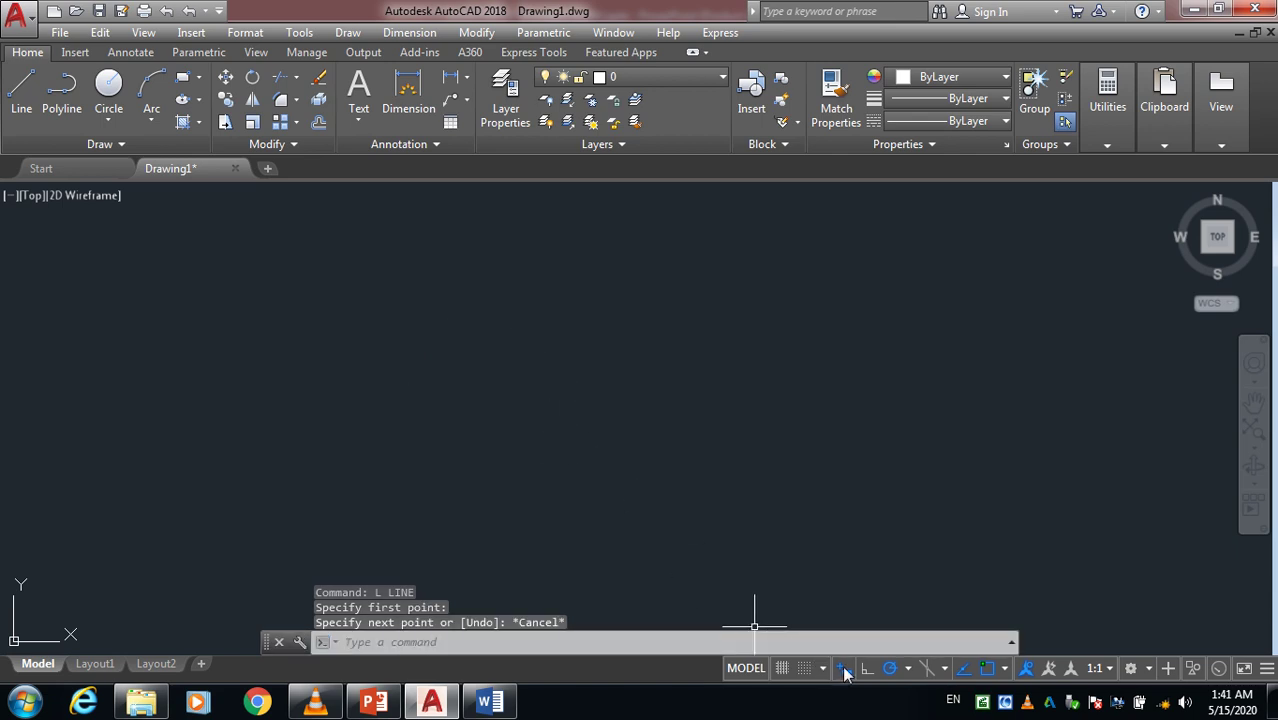
# Re-enable pointer input, test it with a cancelled Line command, then reopen Dynamic Input settings
pyautogui.click(856, 645)
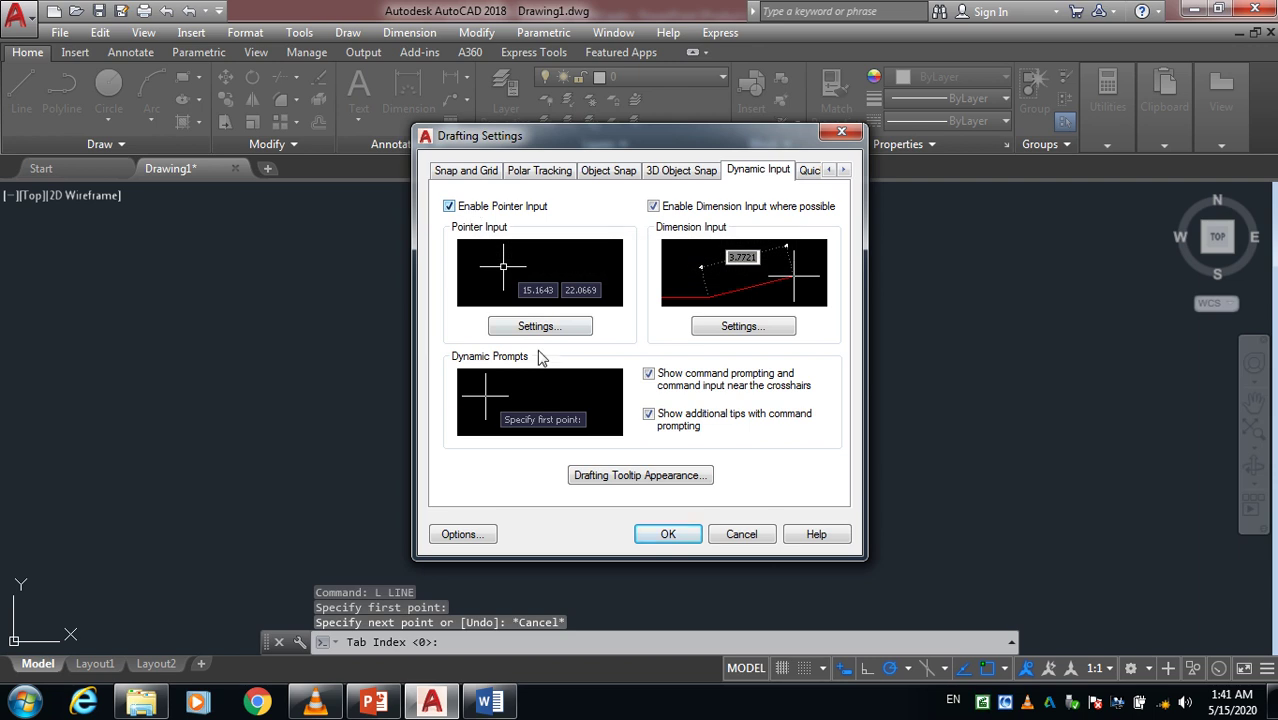
pyautogui.click(668, 534)
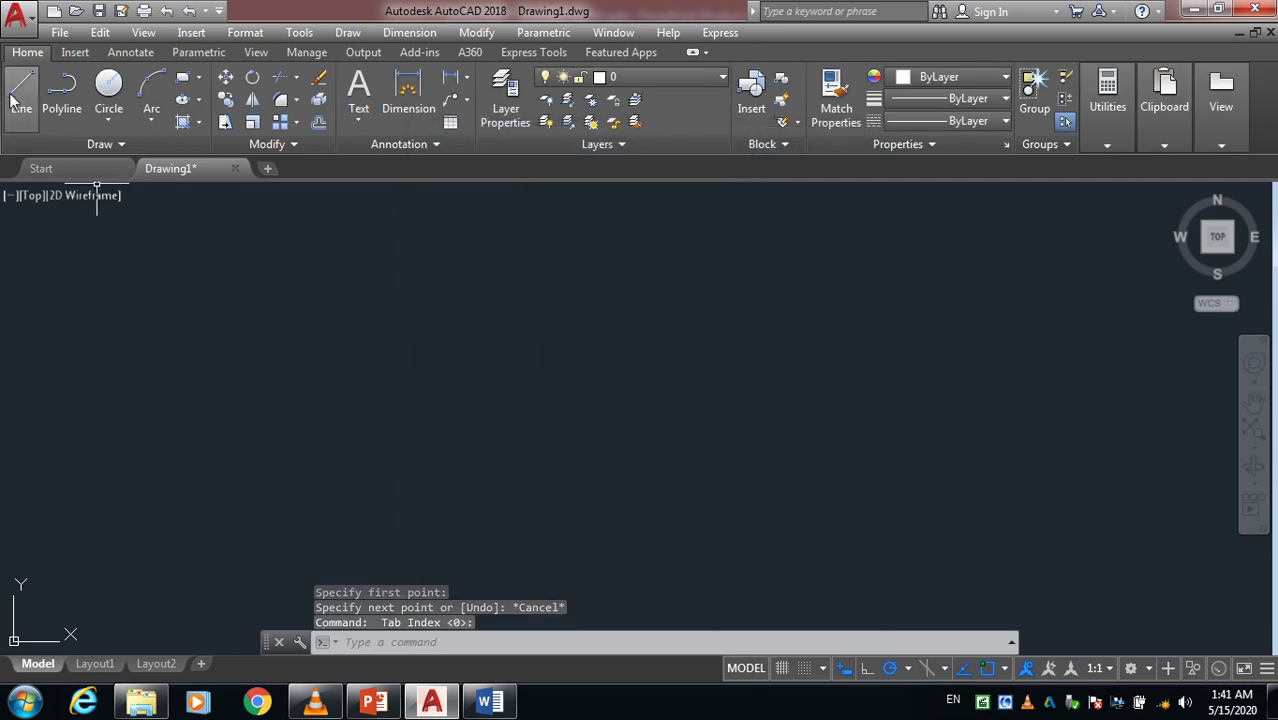
pyautogui.click(15, 100)
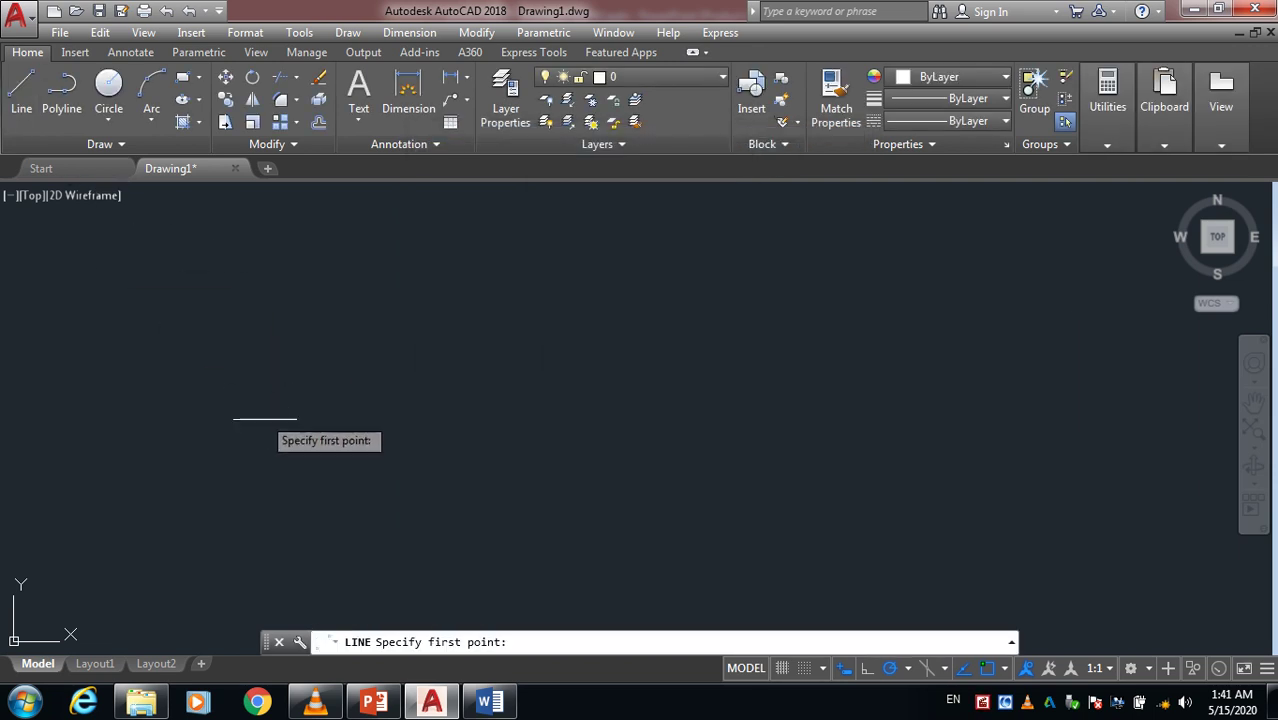
pyautogui.press('Escape')
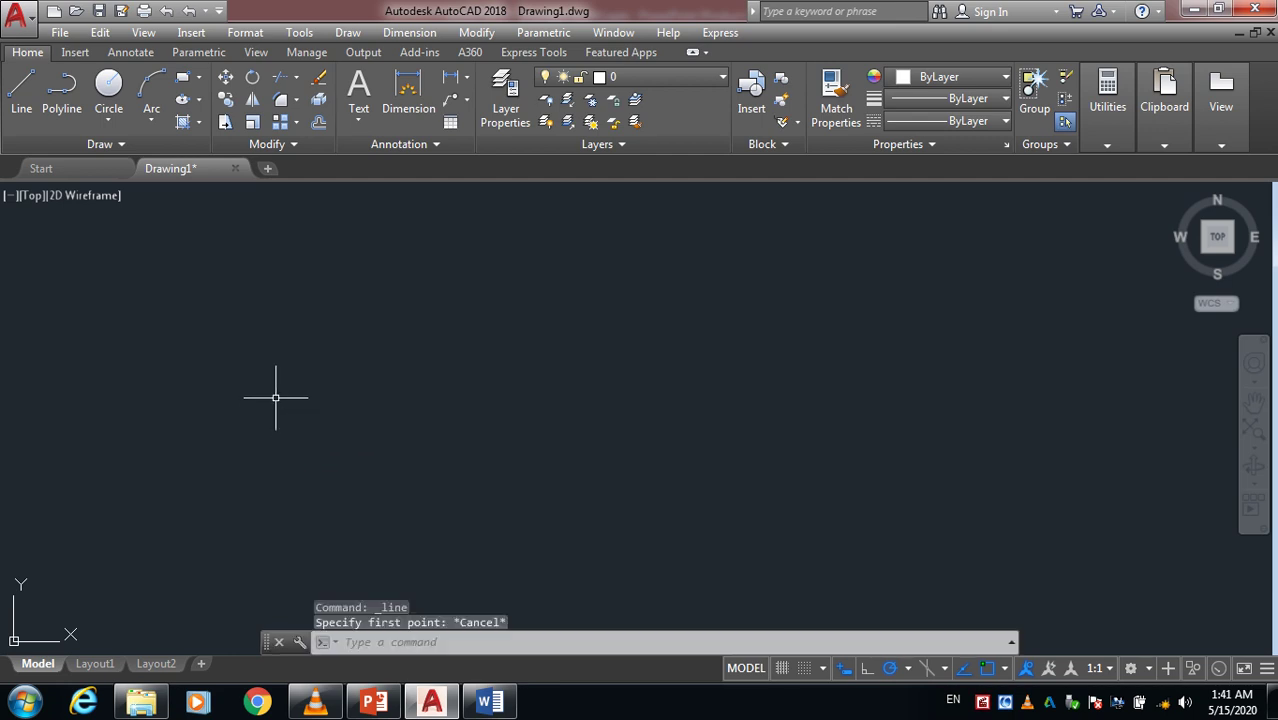
pyautogui.rightClick(846, 669)
pyautogui.click(860, 643)
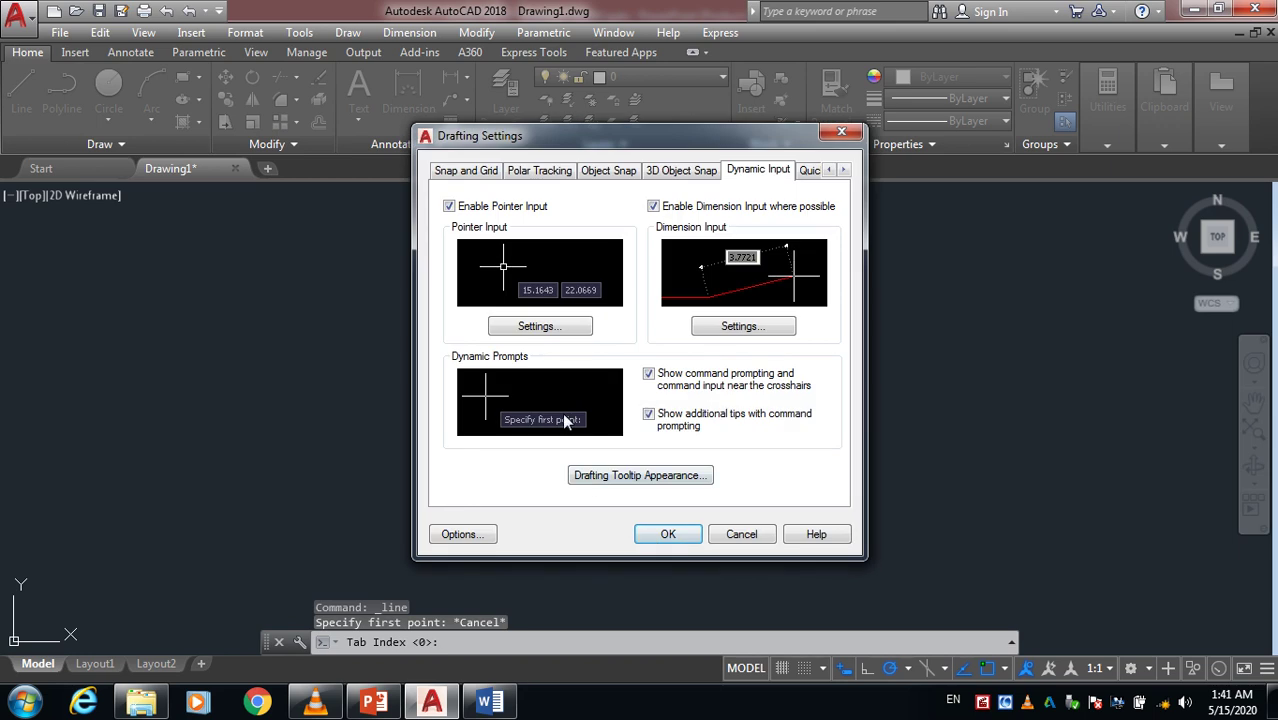
# Set pointer input visibility to 'When a command asks for a point' and confirm
pyautogui.click(532, 330)
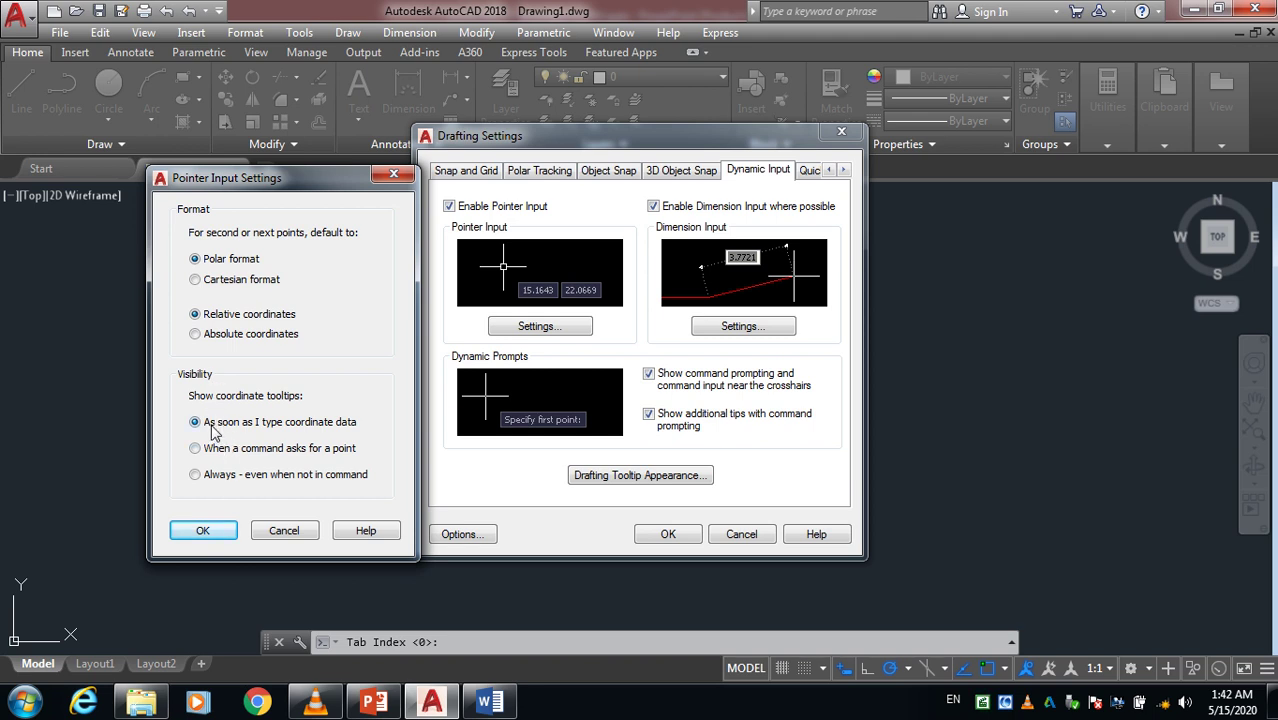
pyautogui.click(200, 450)
pyautogui.click(203, 533)
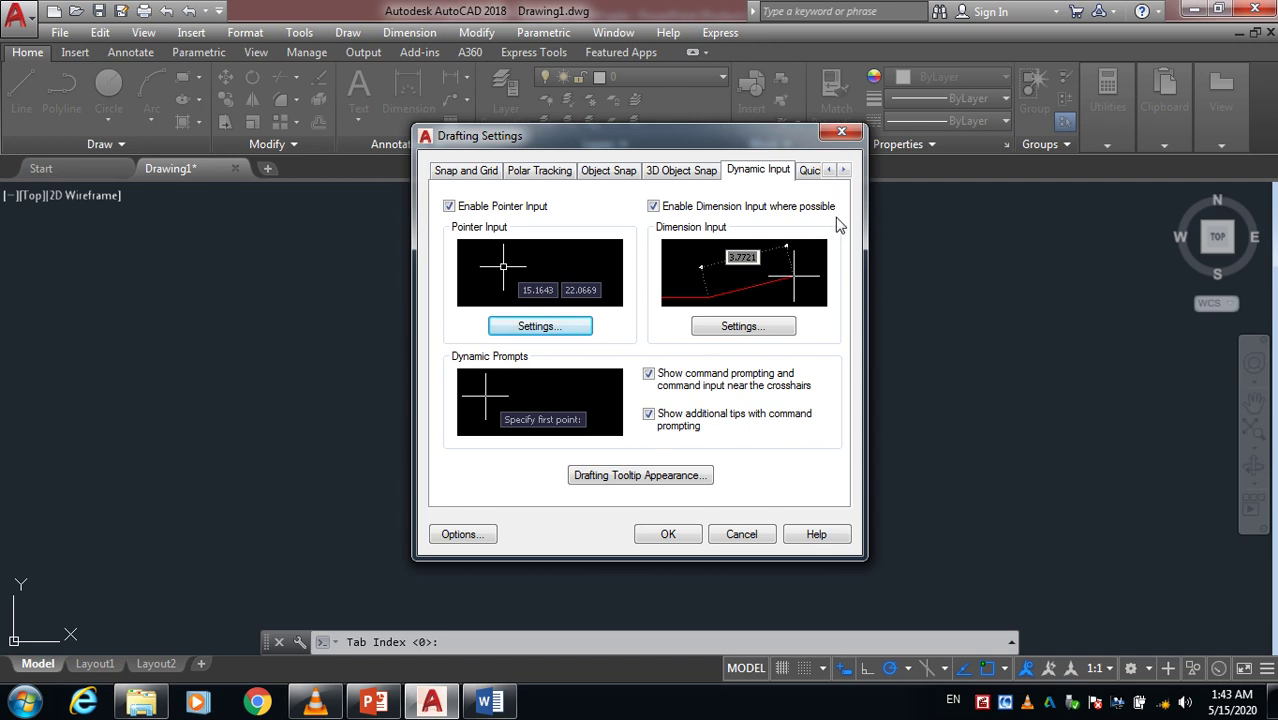
pyautogui.moveTo(653, 206)
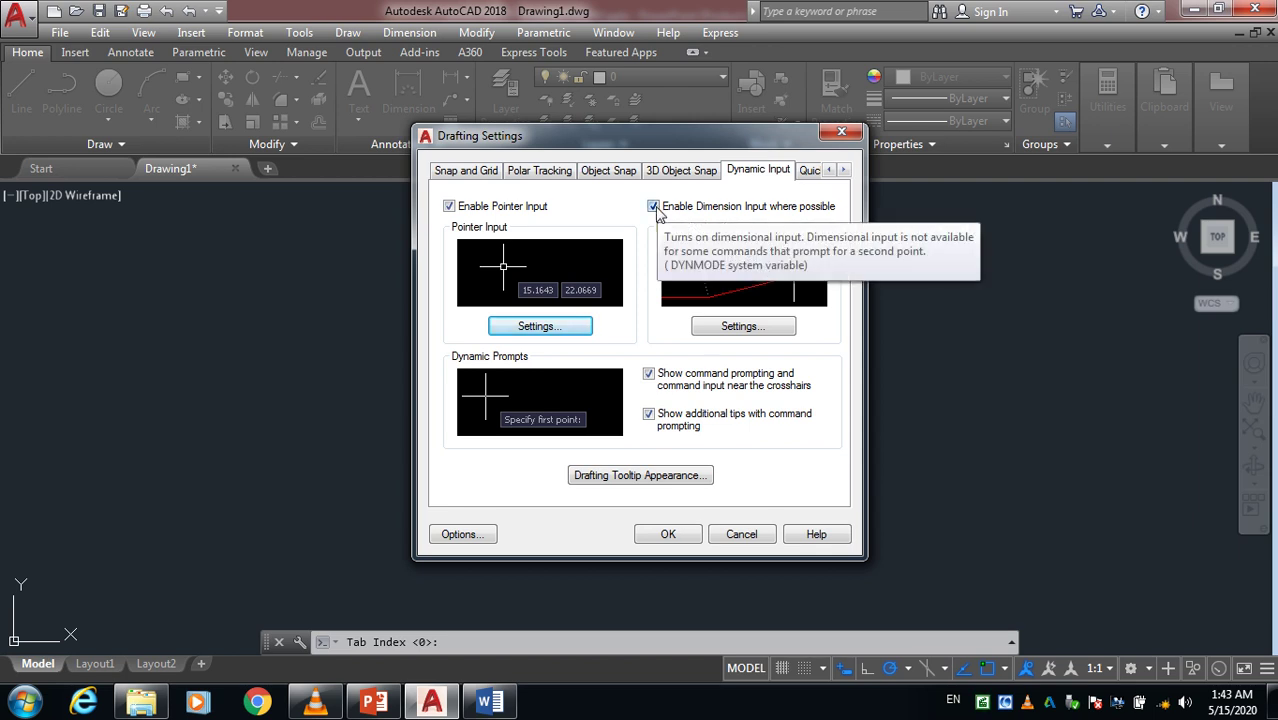
# Turn off dimension input, then test by starting a line and cancelling it
pyautogui.click(655, 207)
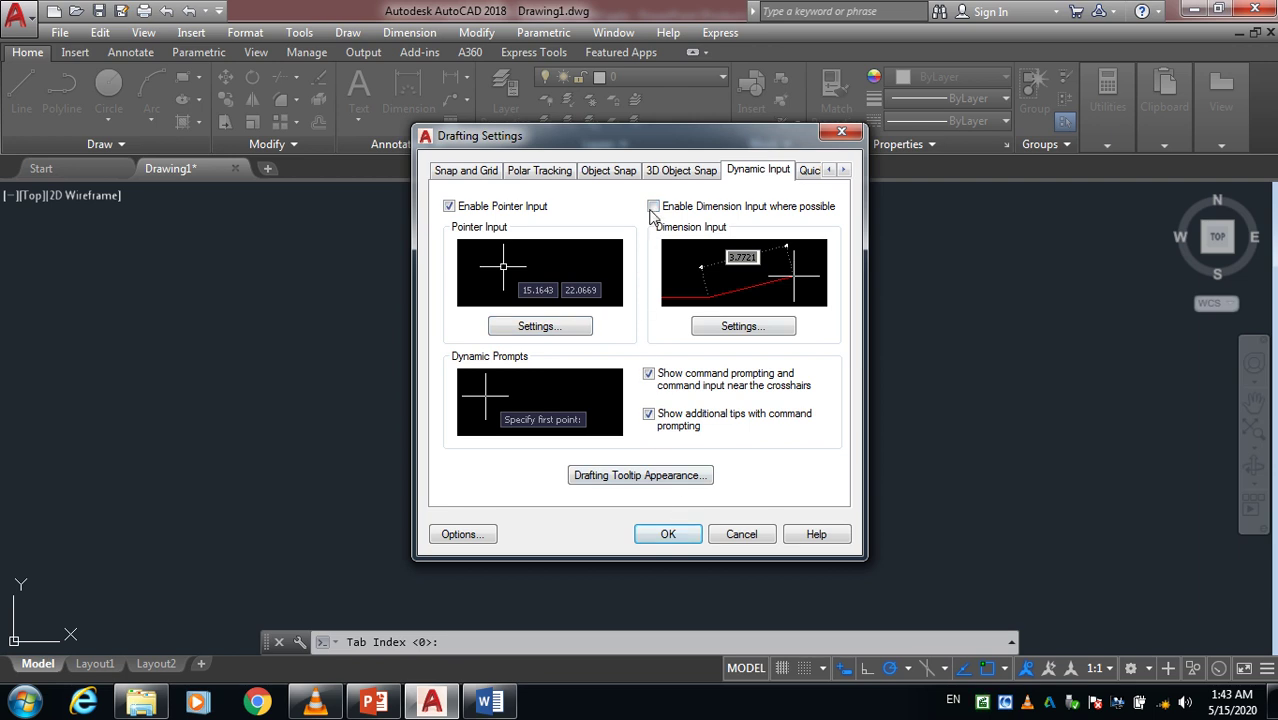
pyautogui.click(668, 534)
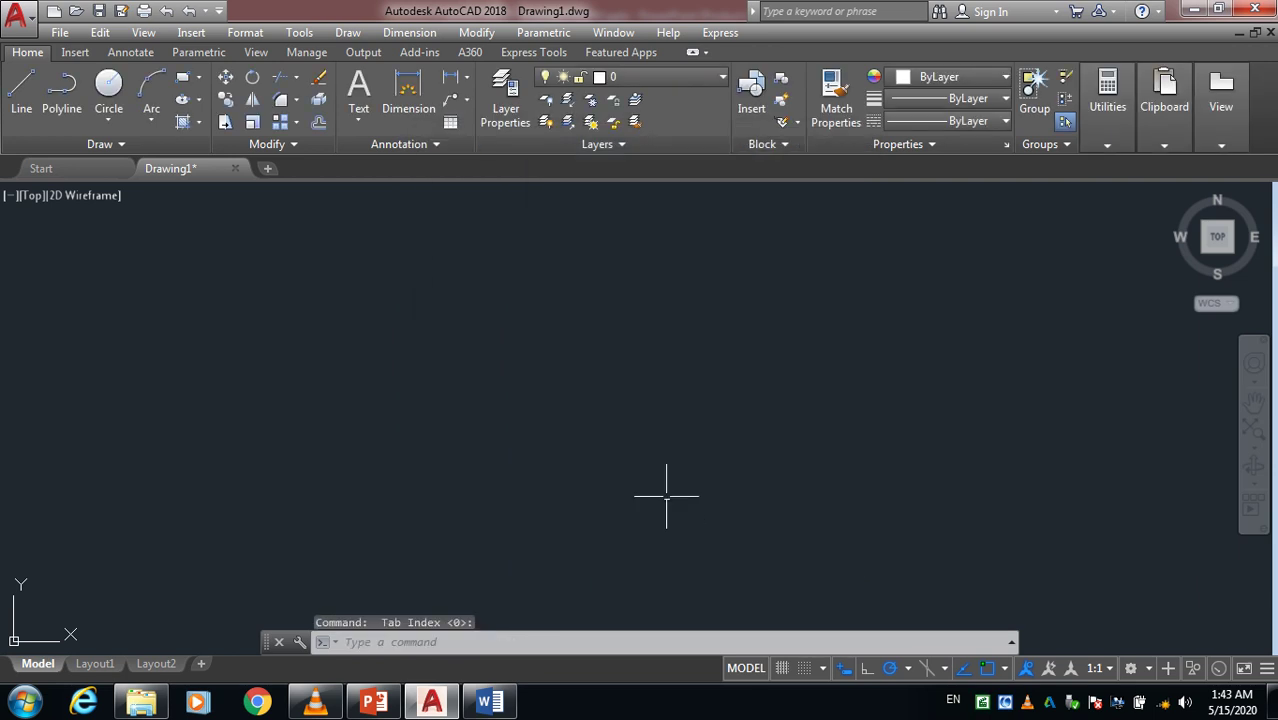
pyautogui.click(21, 92)
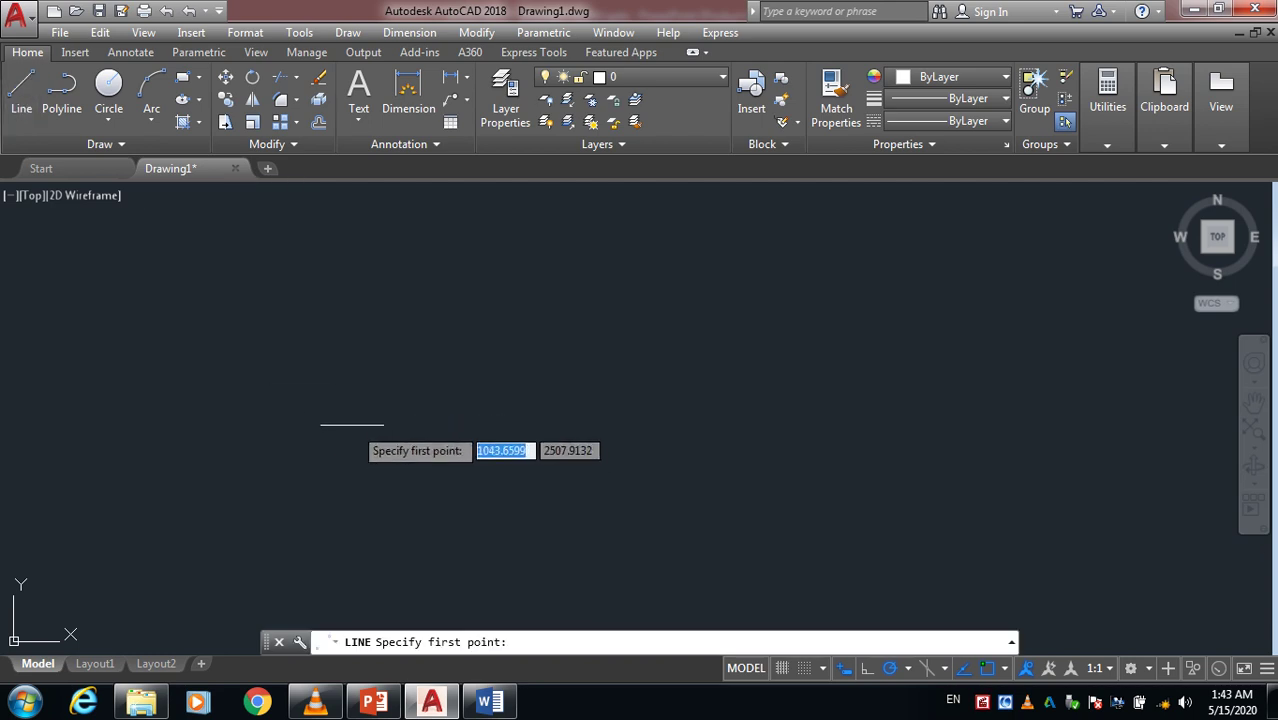
pyautogui.click(348, 420)
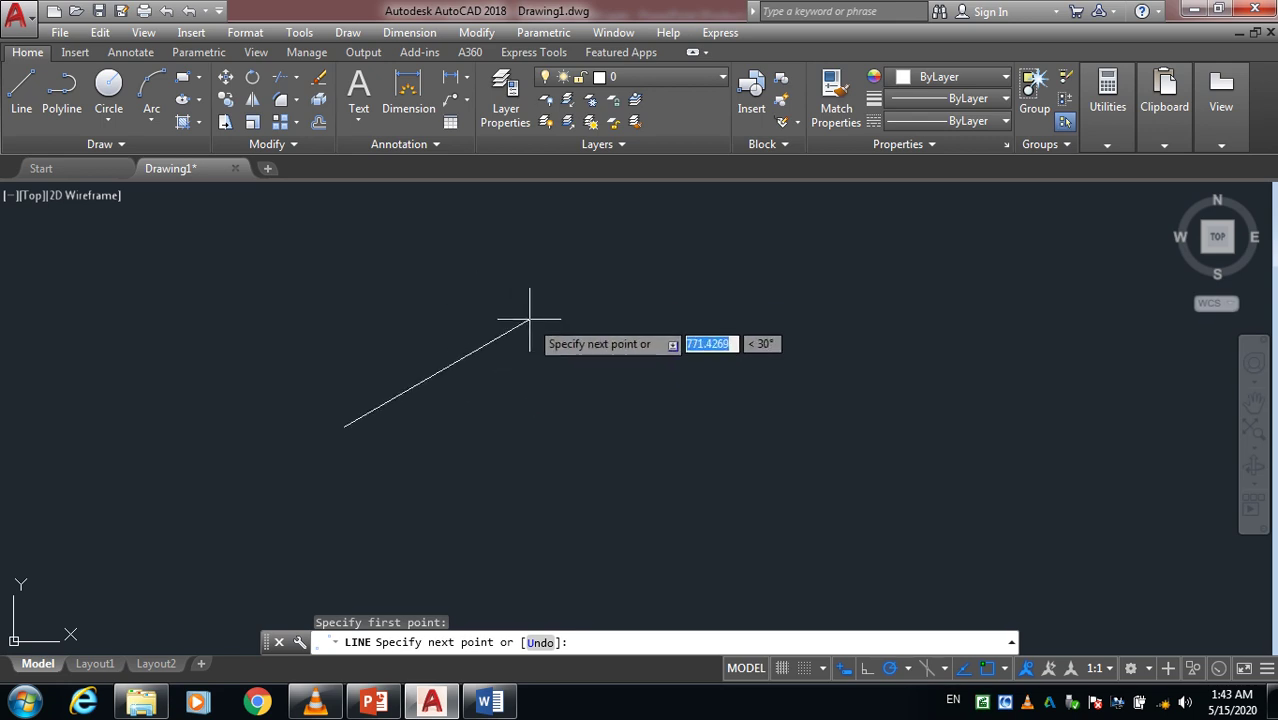
pyautogui.press('Escape')
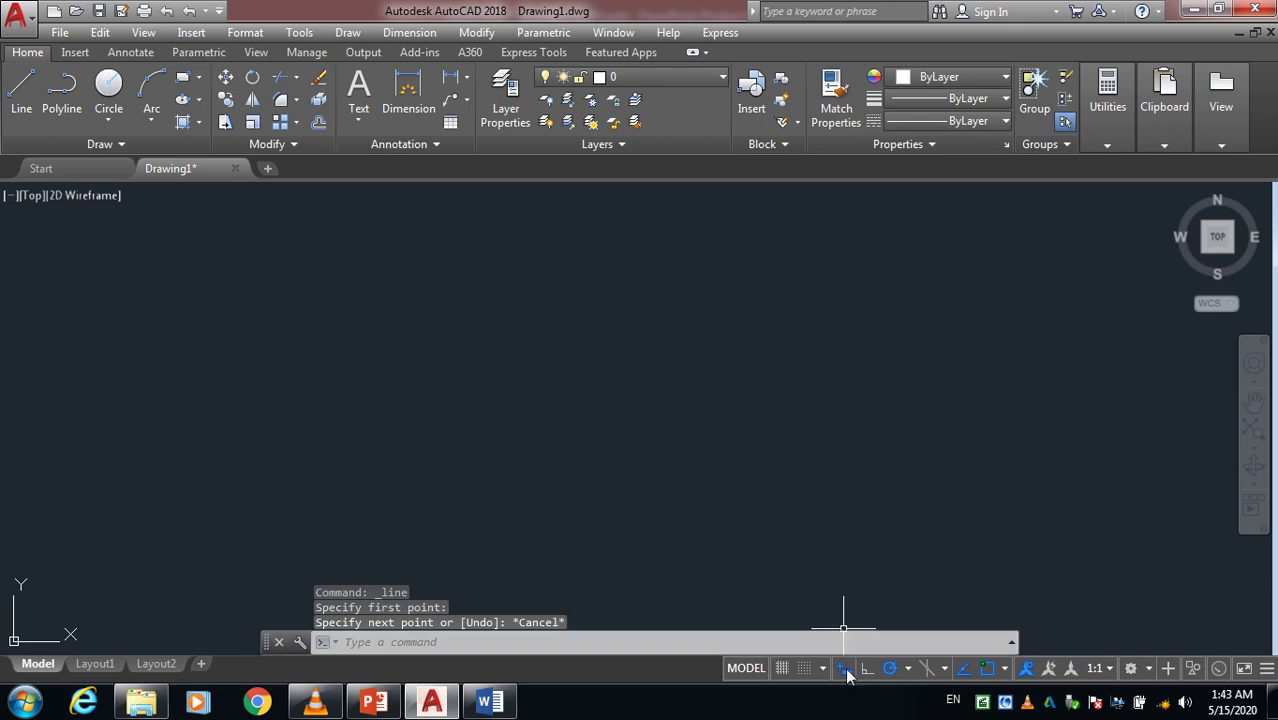
# Enable dimension input and show all five grip-stretching fields simultaneously
pyautogui.rightClick(847, 678)
pyautogui.click(870, 645)
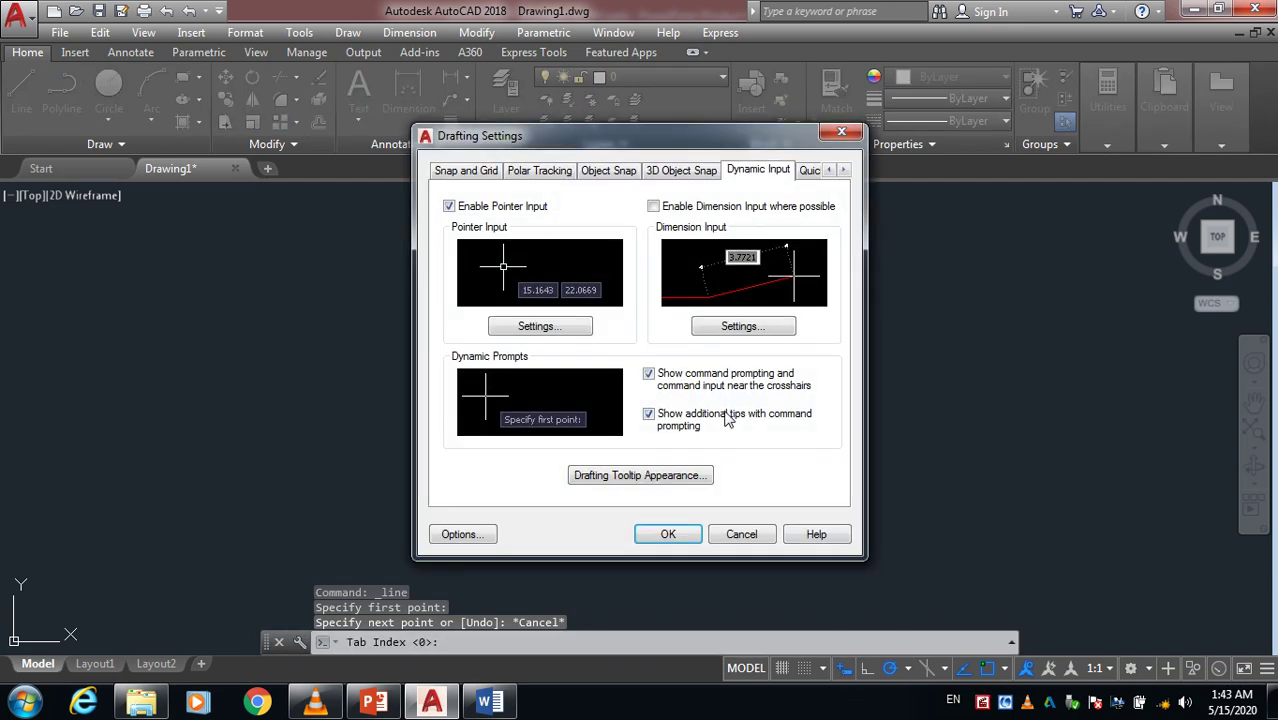
pyautogui.click(689, 209)
pyautogui.click(733, 330)
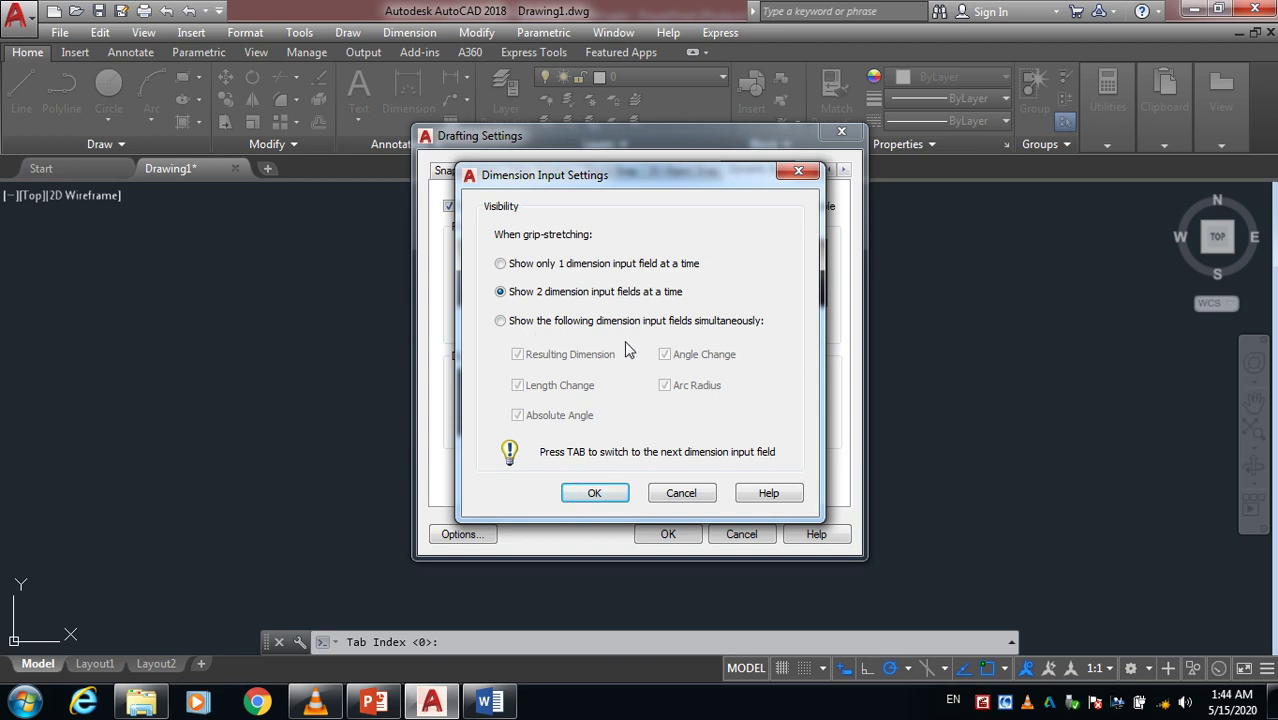
pyautogui.click(502, 321)
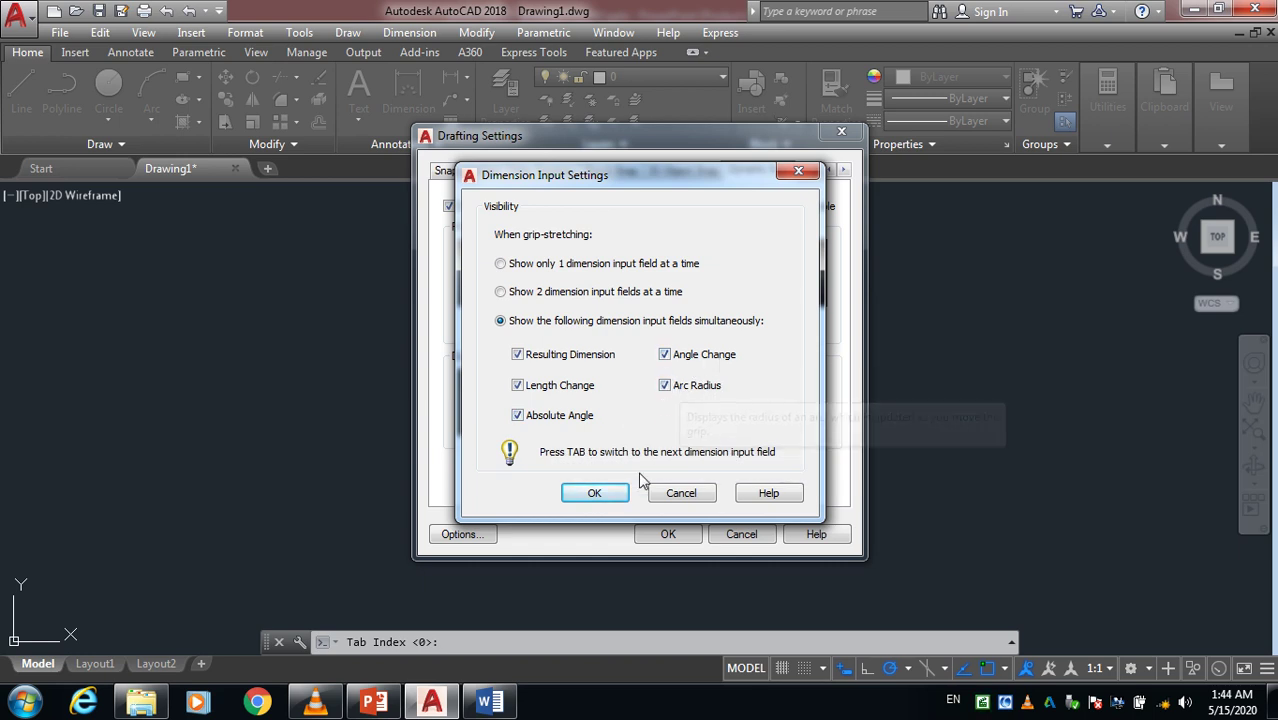
pyautogui.click(590, 491)
# Close Drafting Settings and draw a closed four-sided line shape with L
pyautogui.click(668, 535)
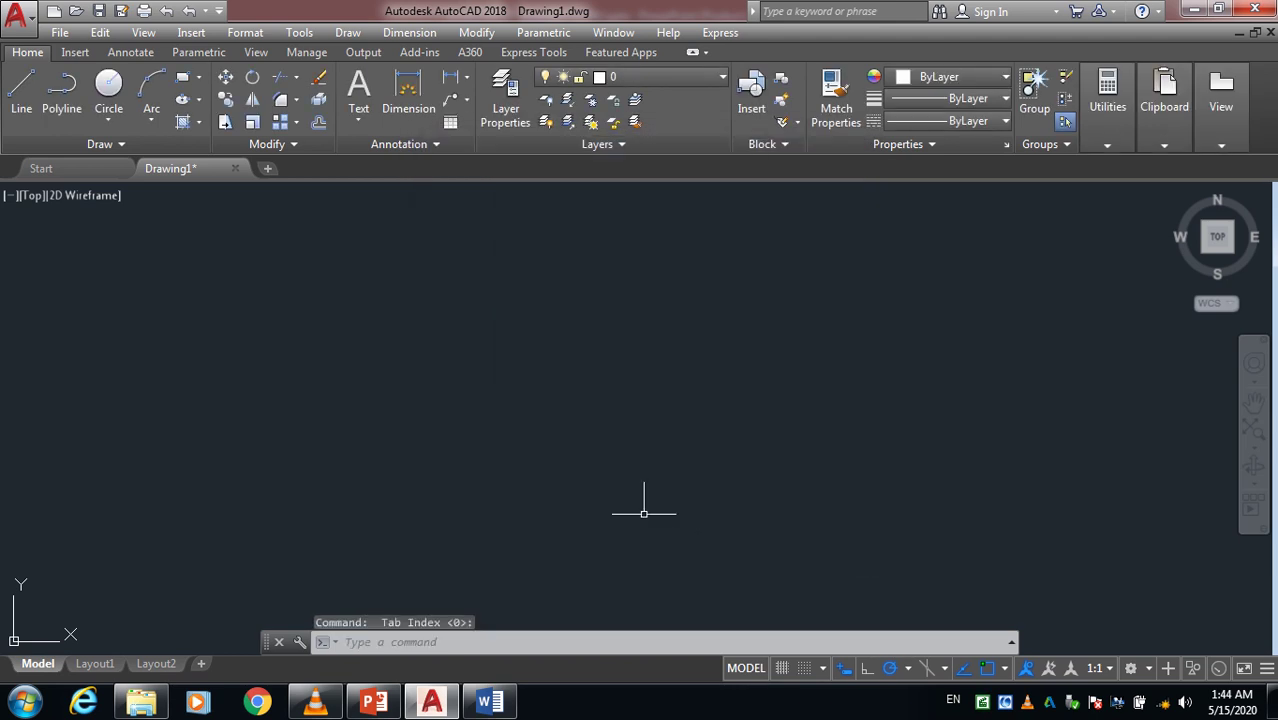
pyautogui.write('l')
pyautogui.press('Return')
pyautogui.click(359, 308)
pyautogui.click(510, 290)
pyautogui.click(519, 365)
pyautogui.click(410, 397)
pyautogui.click(359, 307)
pyautogui.press('Return')
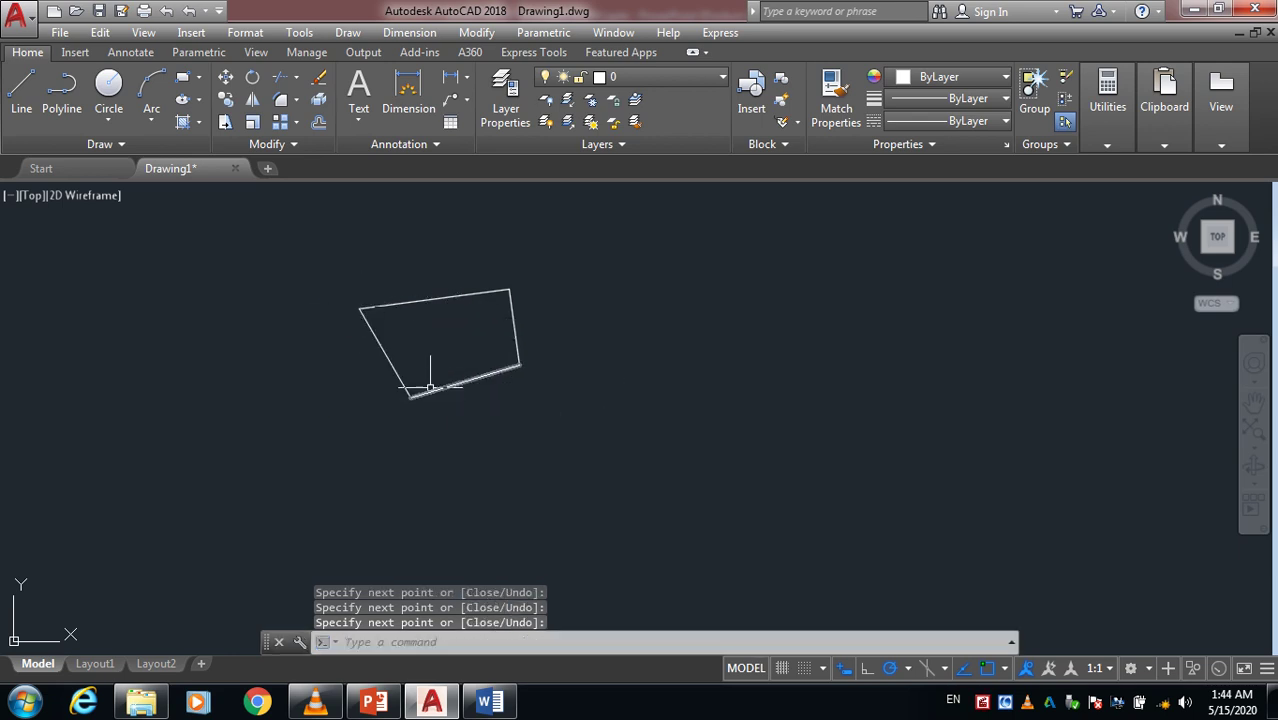
pyautogui.press('Return')
# Grab the top edge's midpoint grip, then cancel the stretch and clear the selection
pyautogui.click(434, 299)
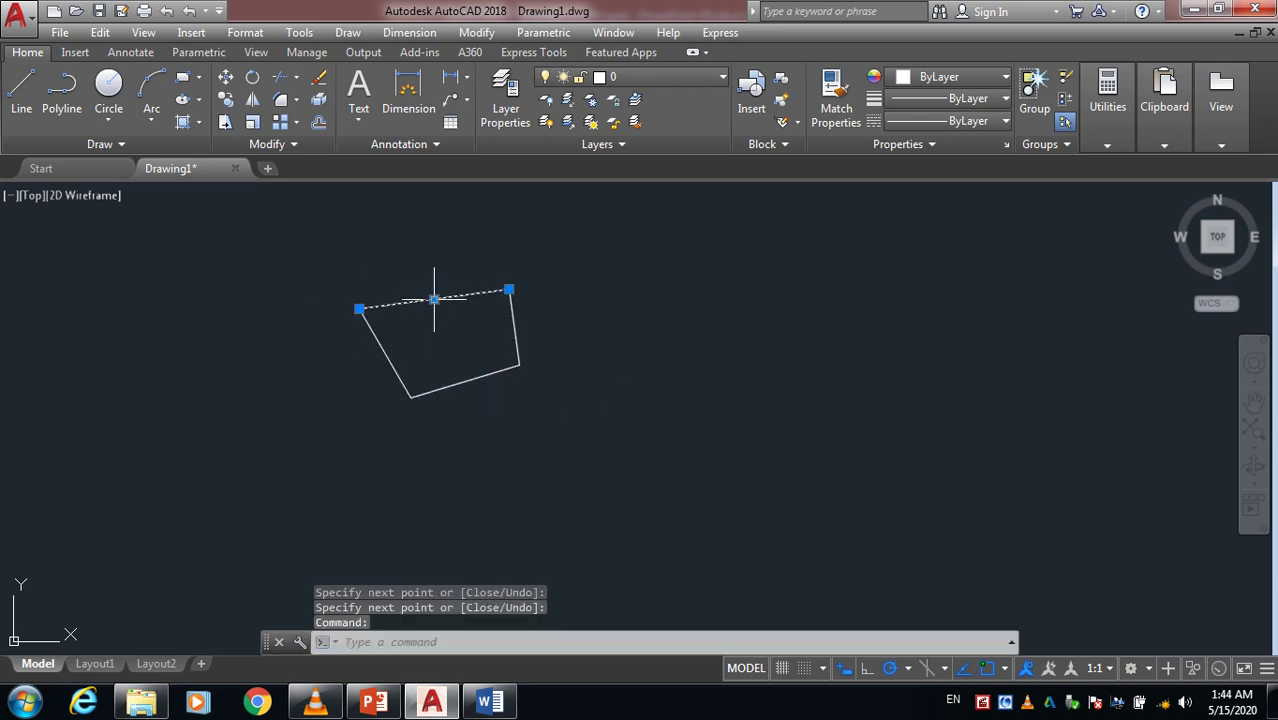
pyautogui.click(434, 299)
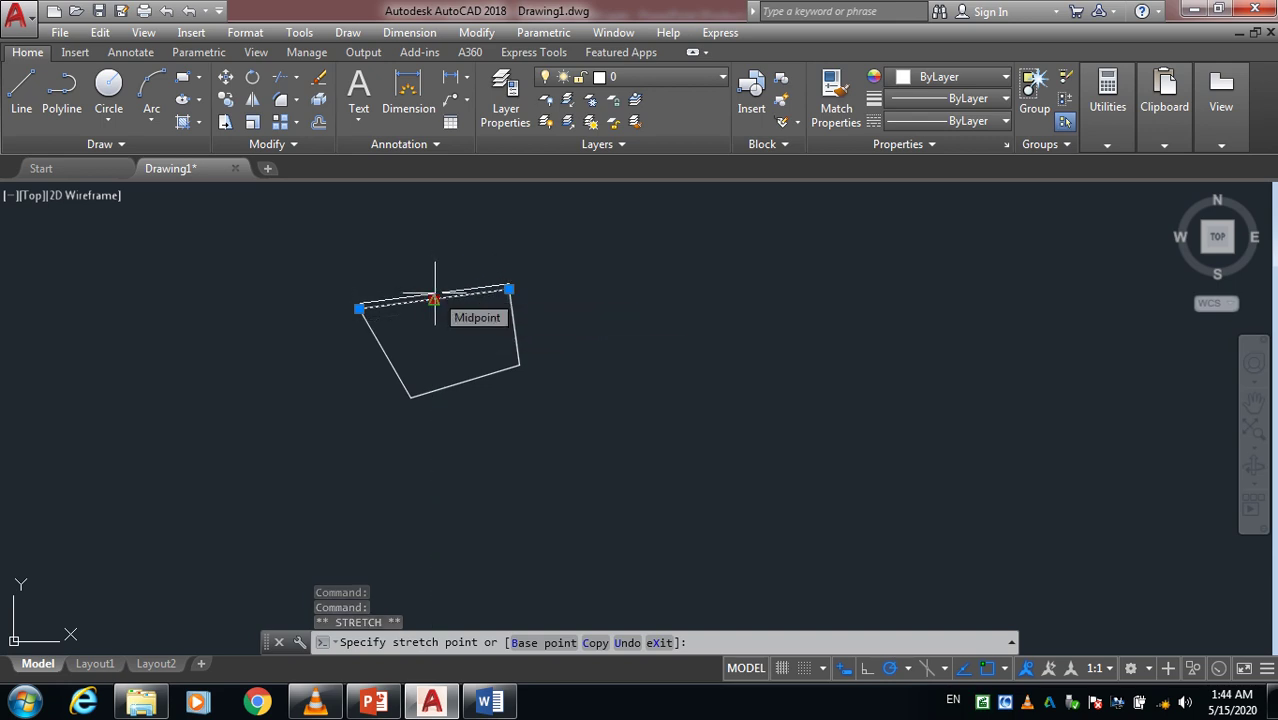
pyautogui.press('Escape')
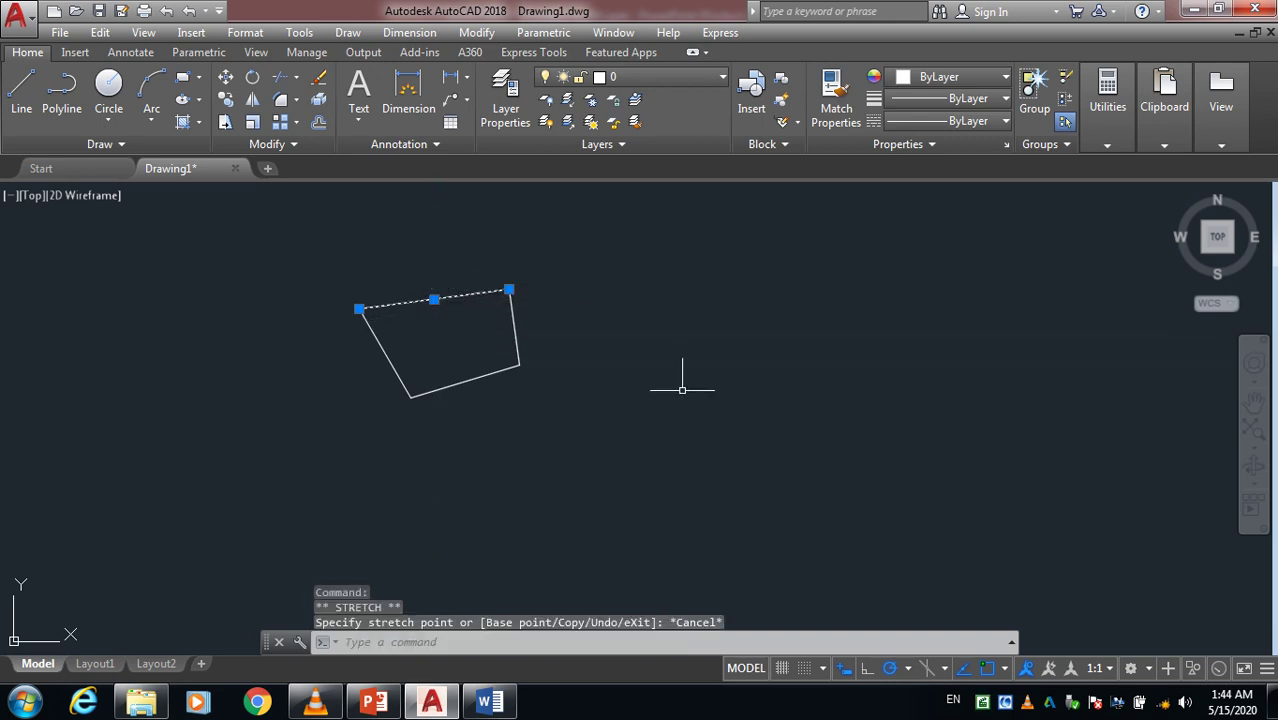
pyautogui.press('Escape')
pyautogui.press('Escape')
# Draw a square to the right using RECTANG with two opposite corners
pyautogui.write('r')
pyautogui.press('Return')
pyautogui.click(656, 298)
pyautogui.click(771, 407)
pyautogui.press('Return')
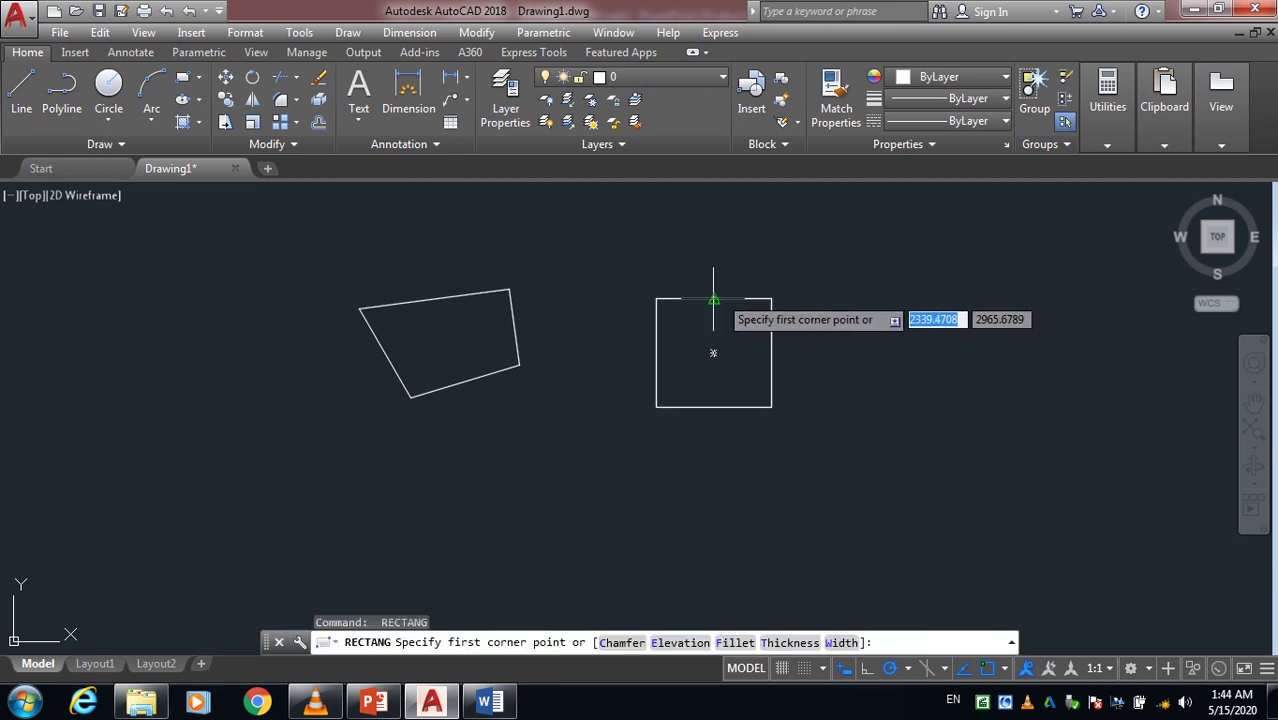
# Try stretching the square's top-edge midpoint grip, then cancel and deselect it, leaving it unchanged
pyautogui.click(713, 299)
pyautogui.press('Escape')
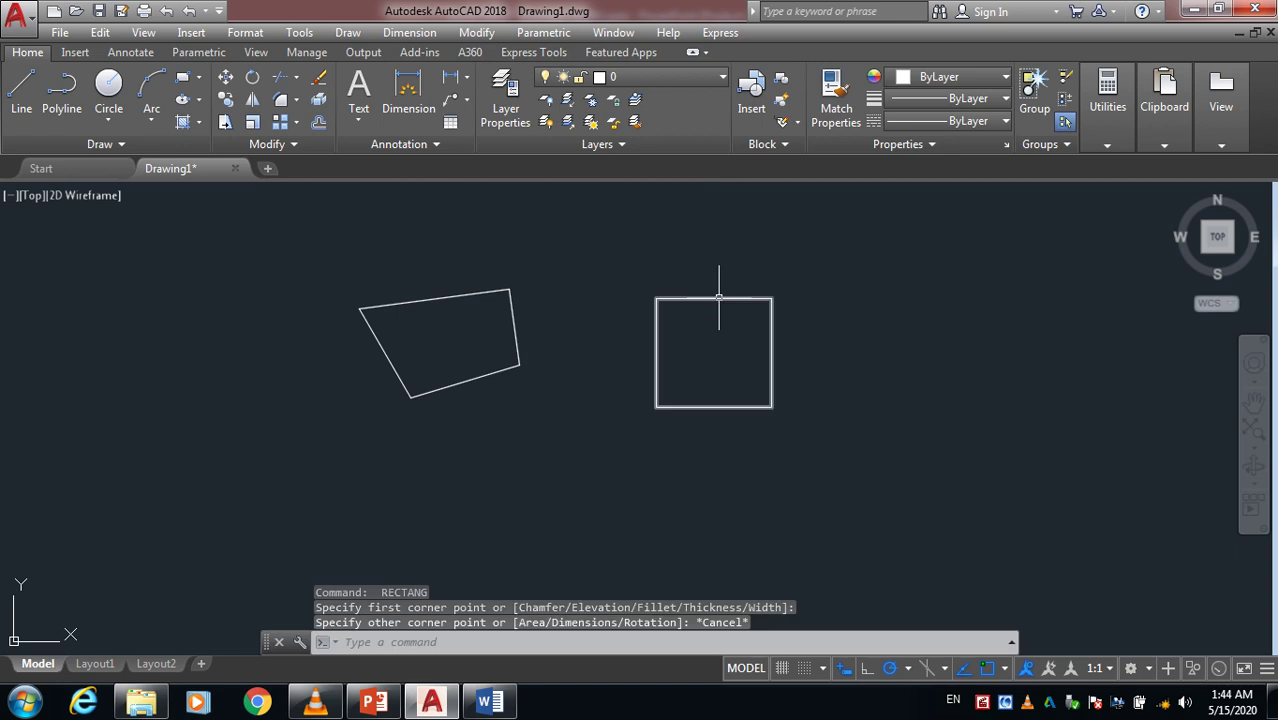
pyautogui.click(713, 298)
pyautogui.click(713, 298)
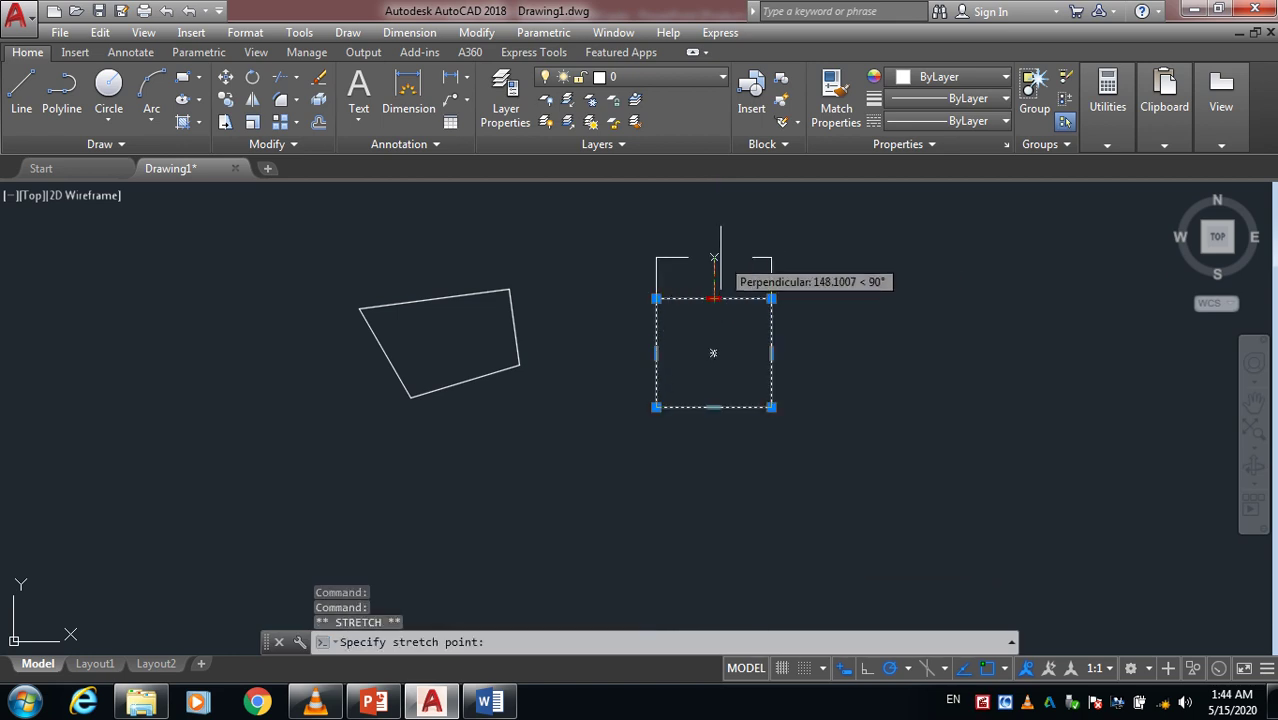
pyautogui.press('Escape')
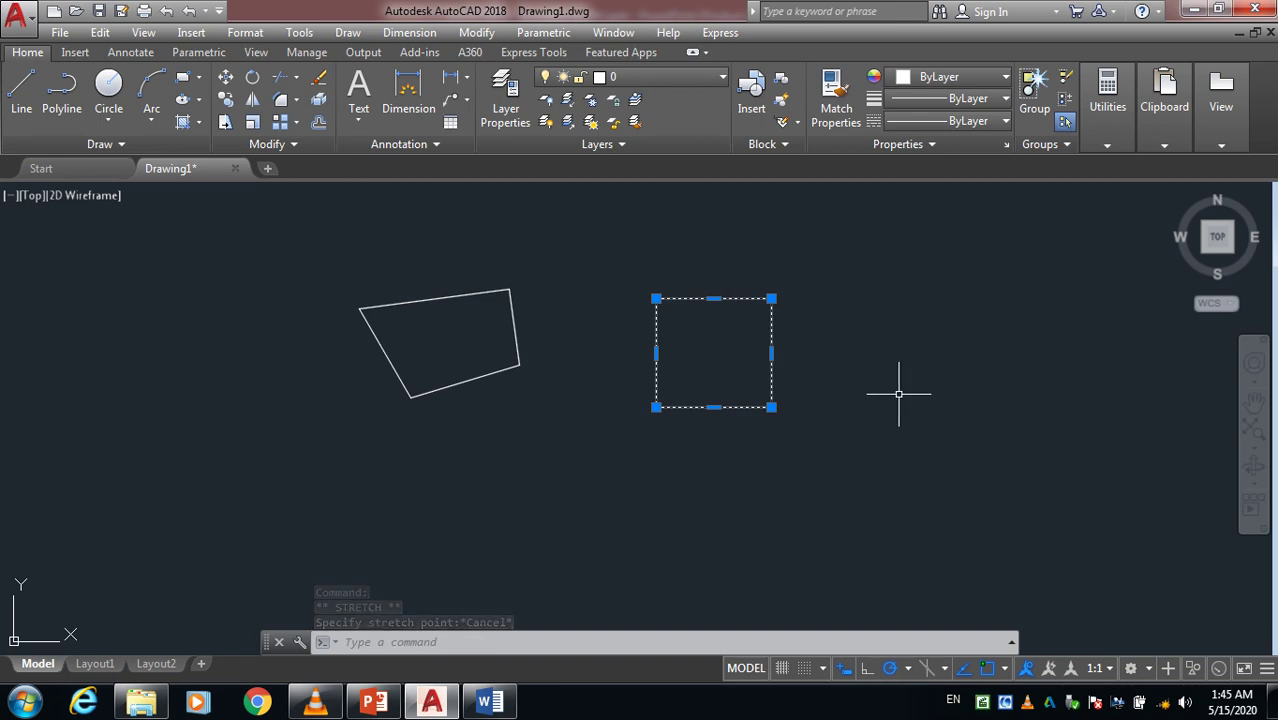
pyautogui.press('Escape')
pyautogui.press('Escape')
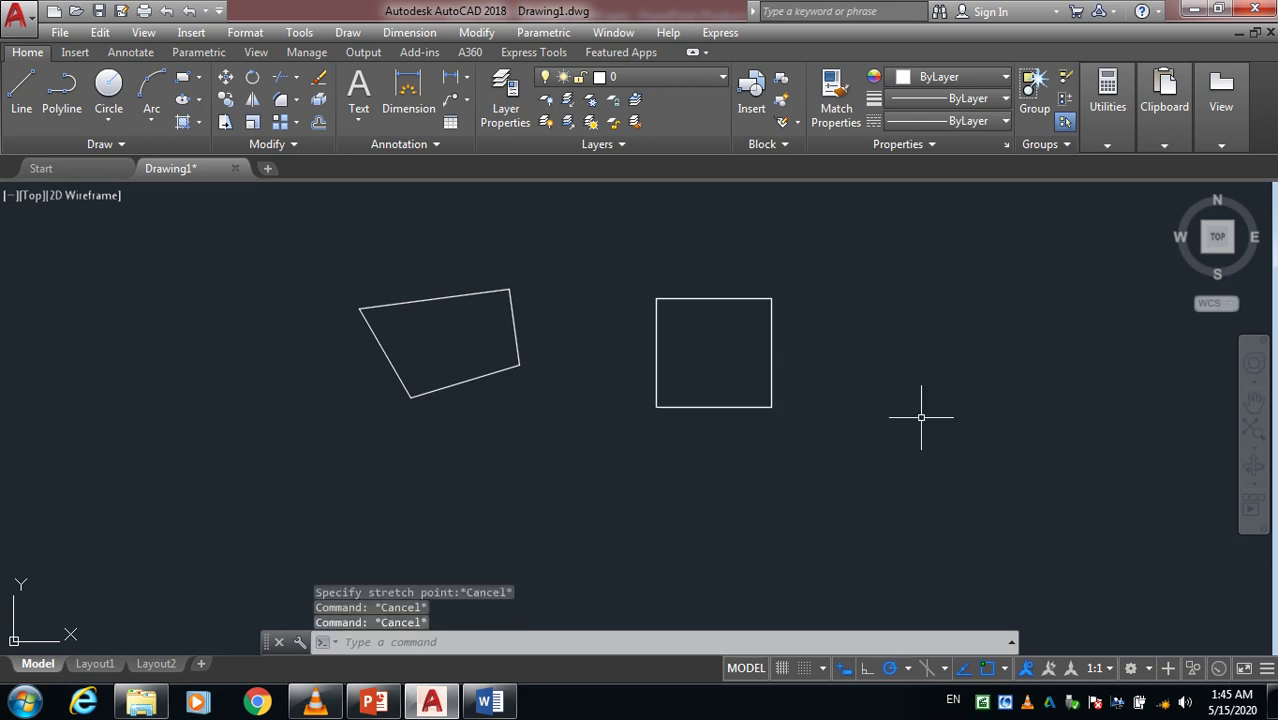
# Start a new line with L, placing its first point below-right of the square
pyautogui.press('l')
pyautogui.press('Return')
pyautogui.click(823, 478)
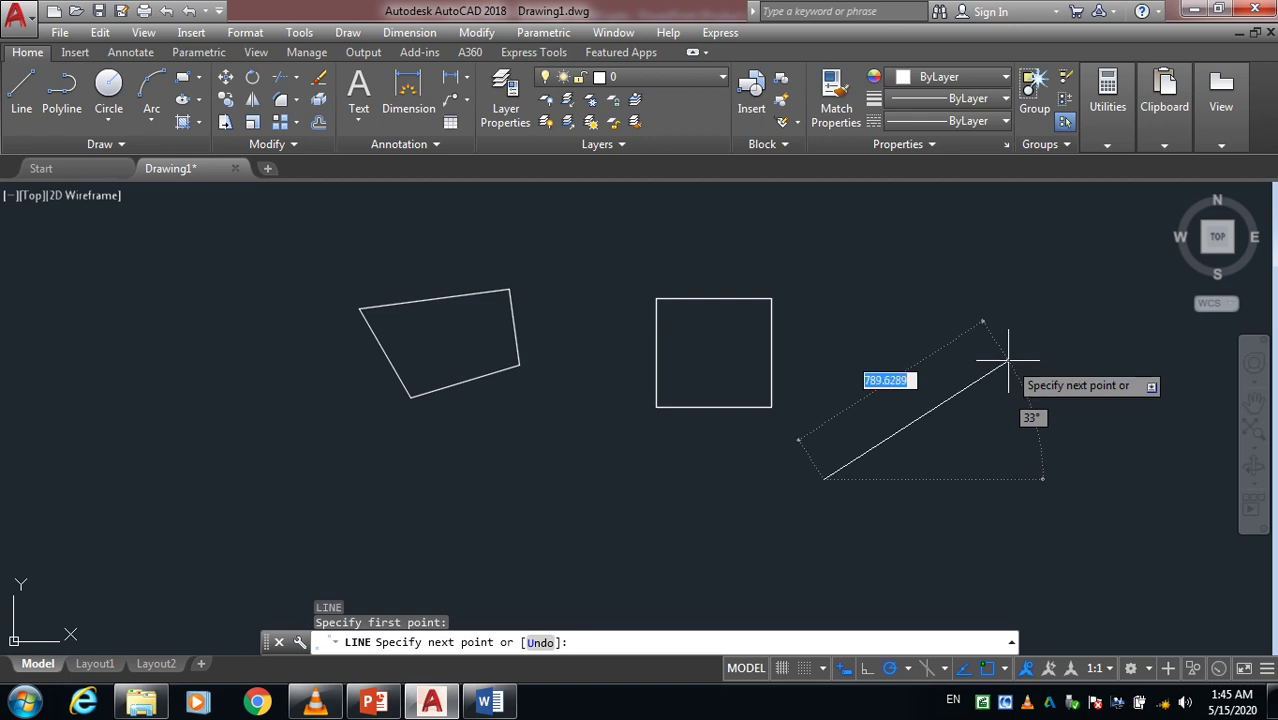
# Cancel the unfinished line so only the quadrilateral and square remain
pyautogui.press('Escape')
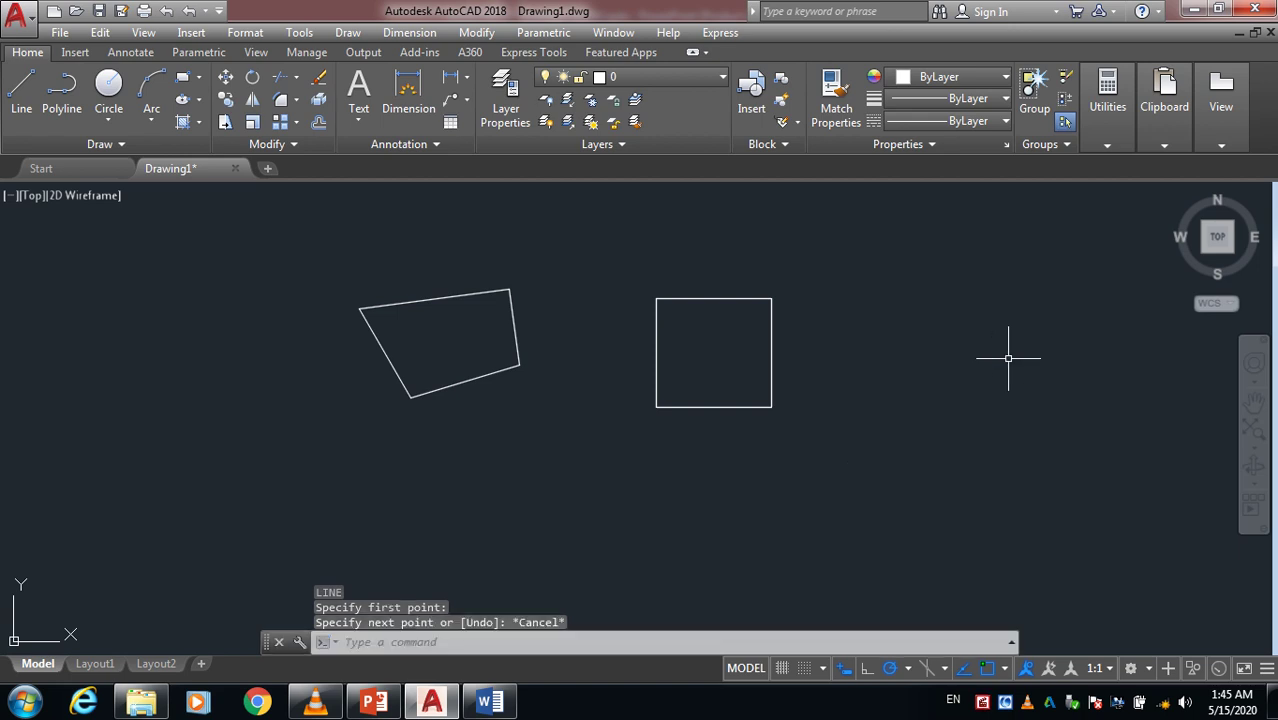
# In Dimension Input Settings choose 'Show 2 dimension input fields at a time' and close Drafting Settings
pyautogui.rightClick(849, 670)
pyautogui.click(860, 645)
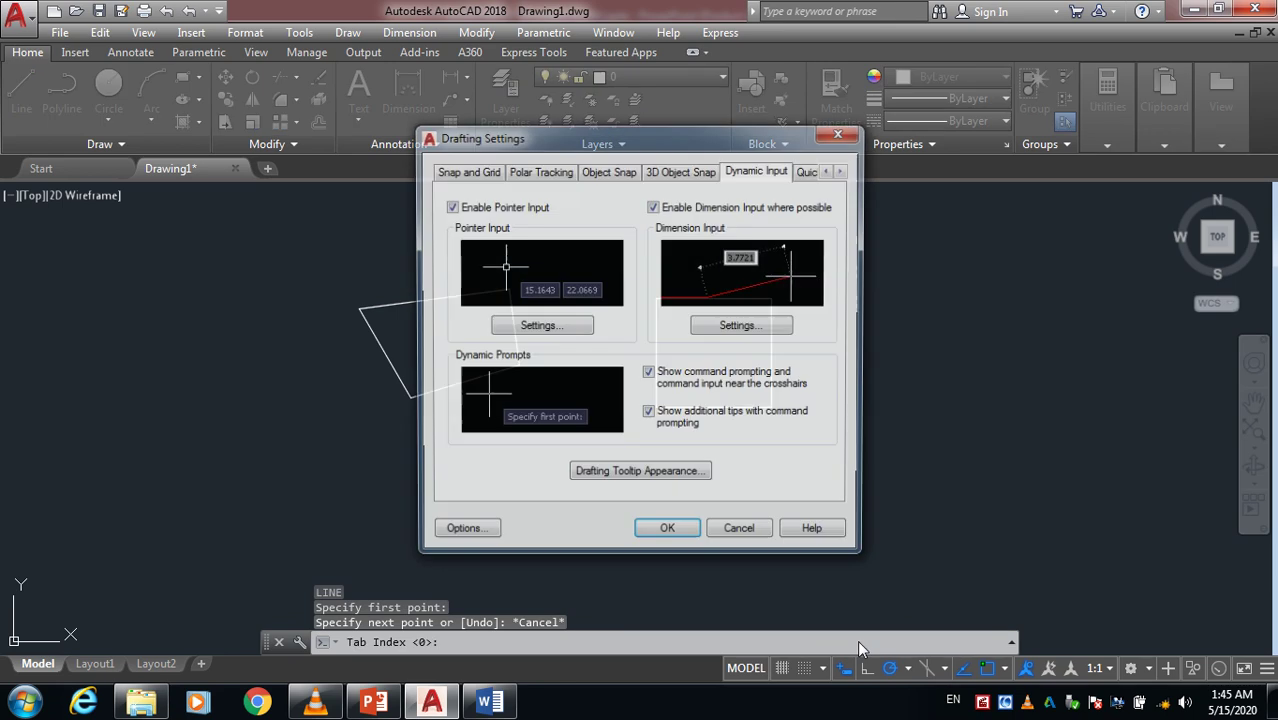
pyautogui.click(726, 332)
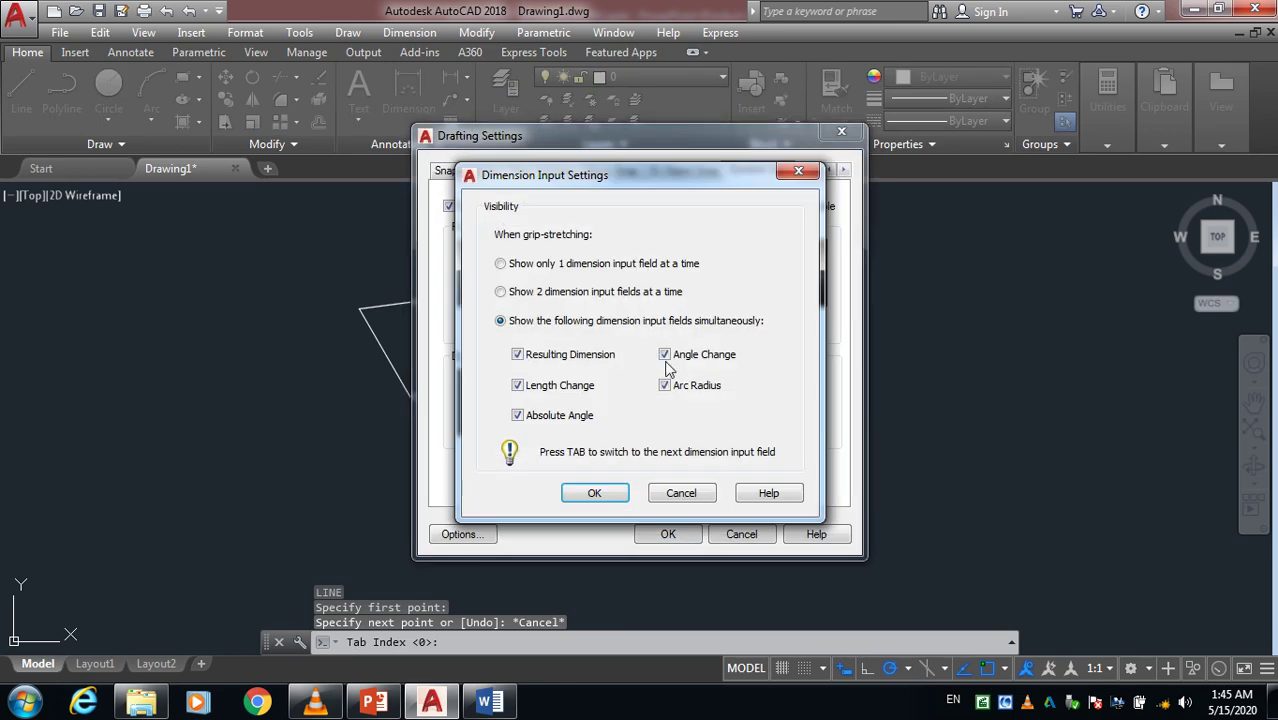
pyautogui.click(500, 291)
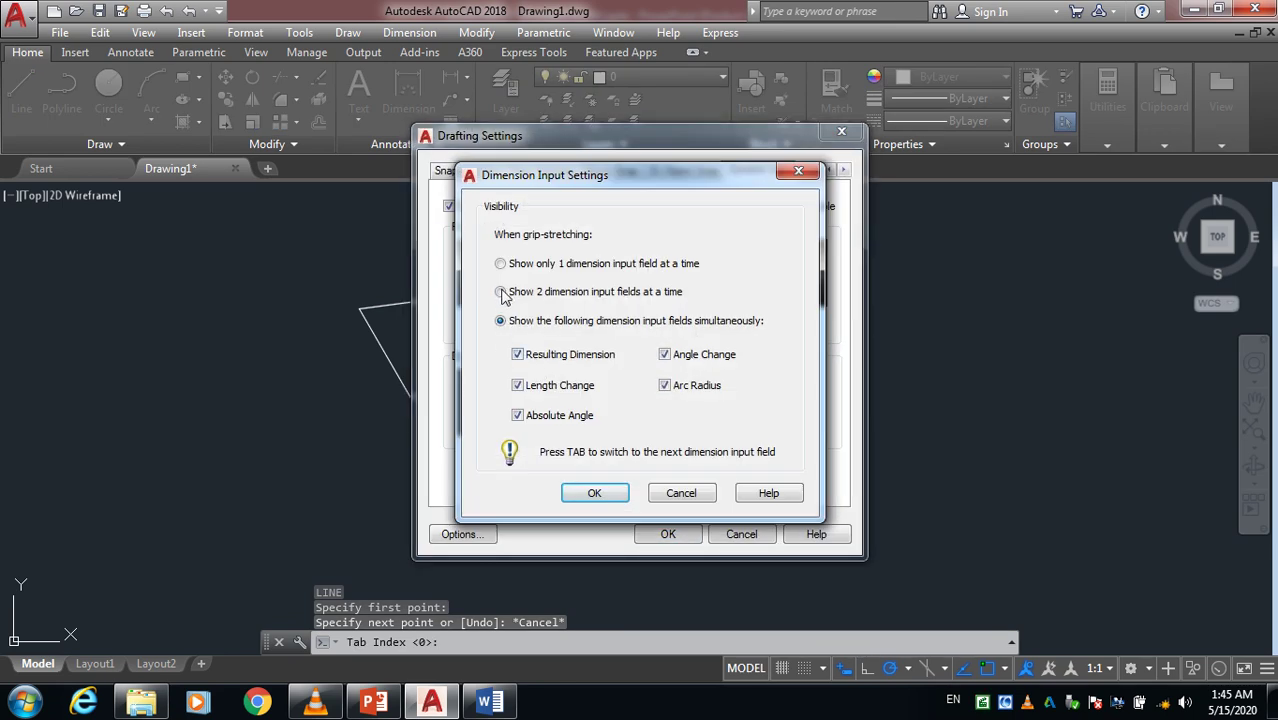
pyautogui.click(594, 492)
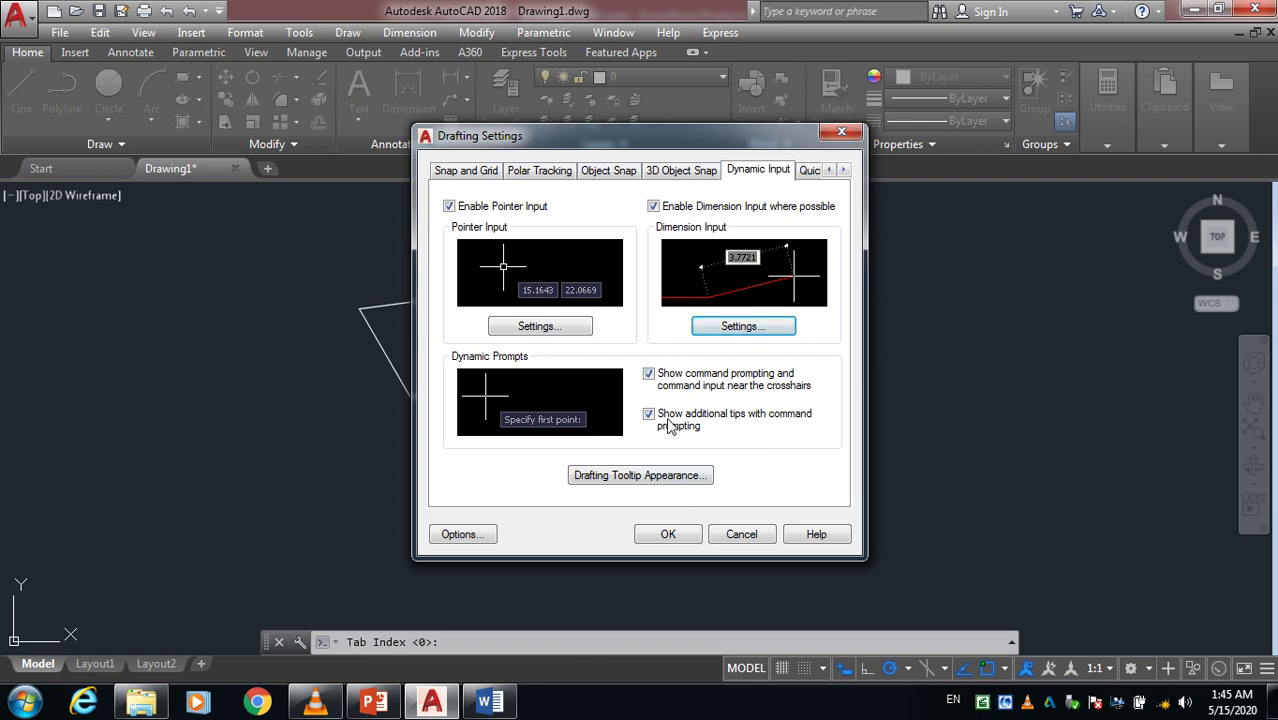
pyautogui.click(665, 536)
# Draw a wider rectangle below the shapes with REC, then cancel the repeated command
pyautogui.write('RE')
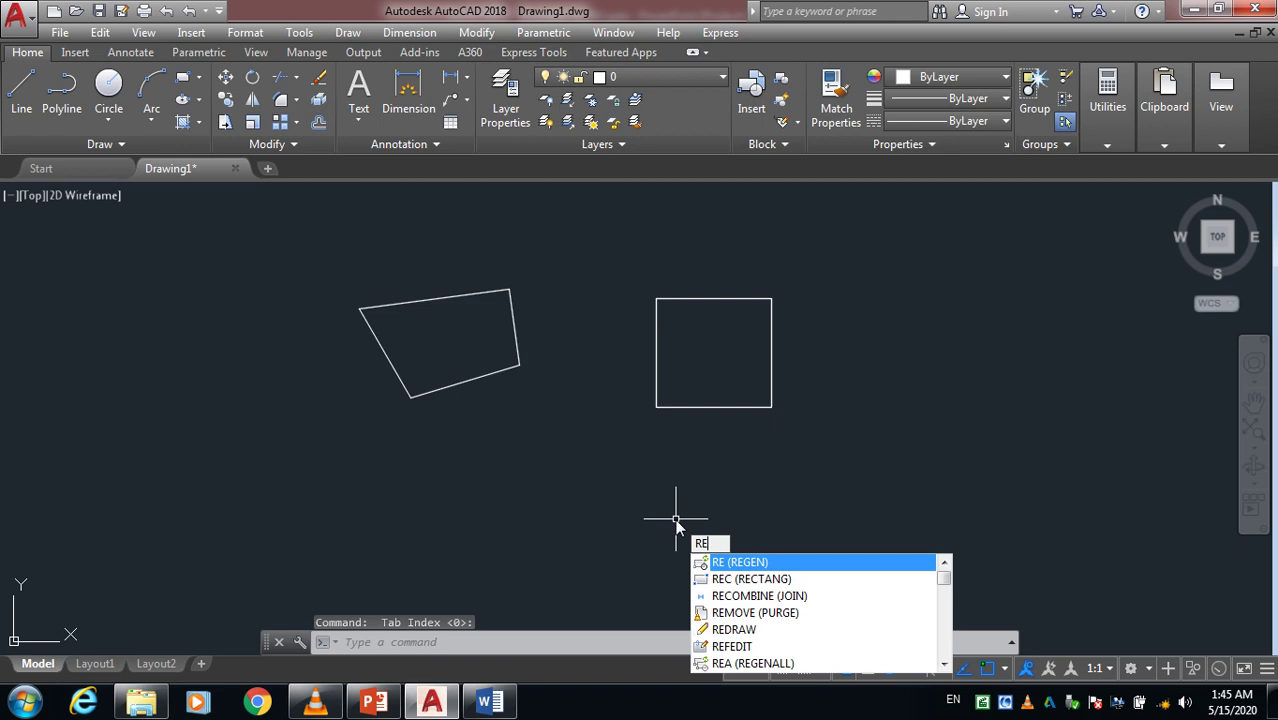
pyautogui.write('C')
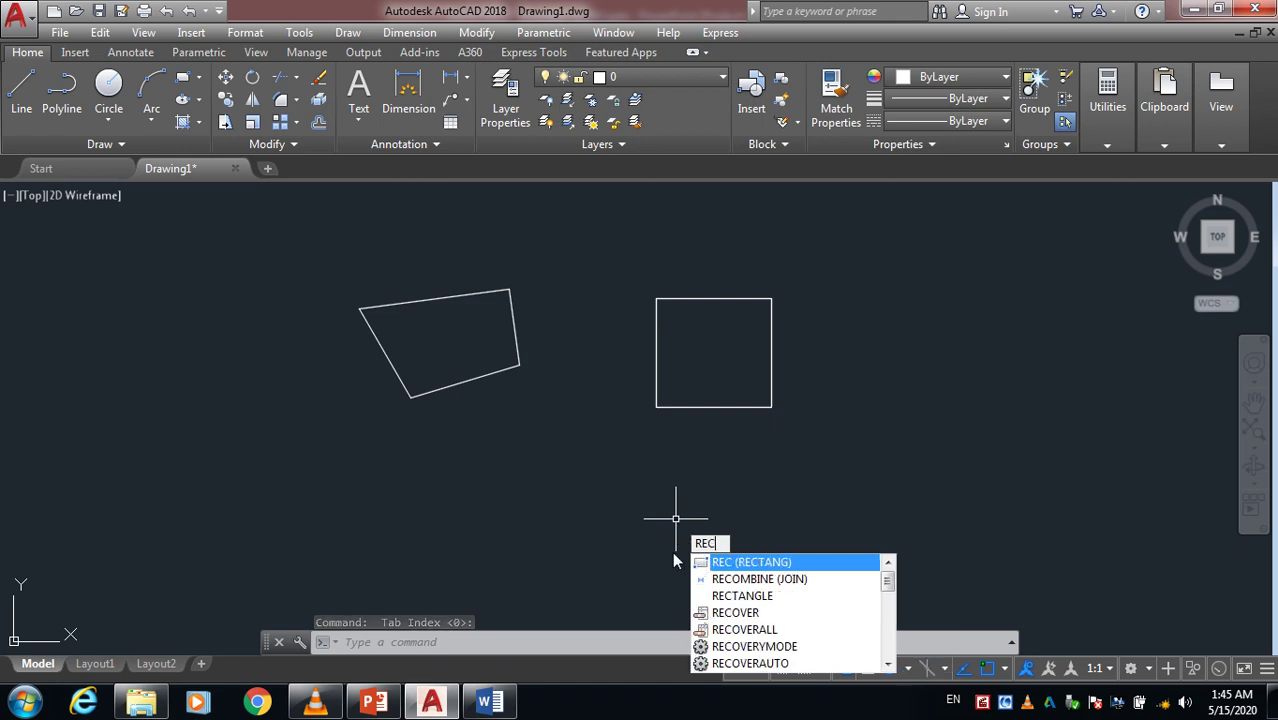
pyautogui.press('Return')
pyautogui.click(575, 477)
pyautogui.click(739, 576)
pyautogui.press('Return')
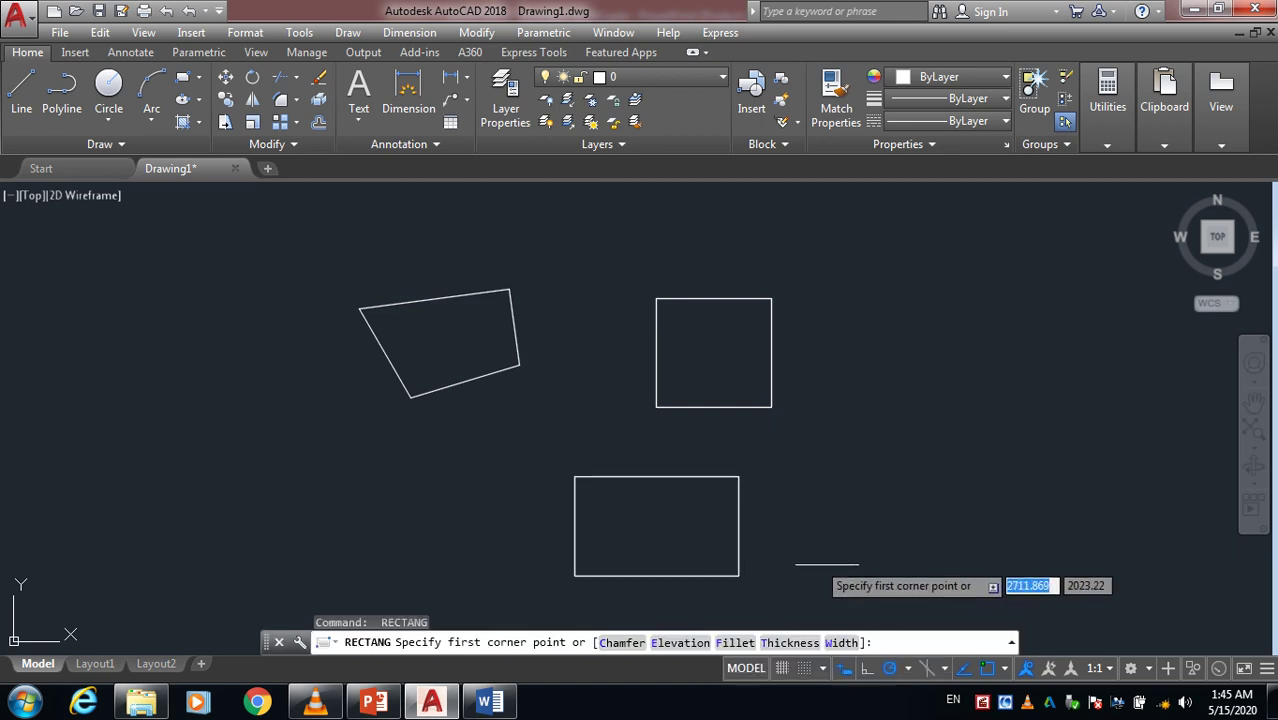
pyautogui.press('Escape')
pyautogui.press('Escape')
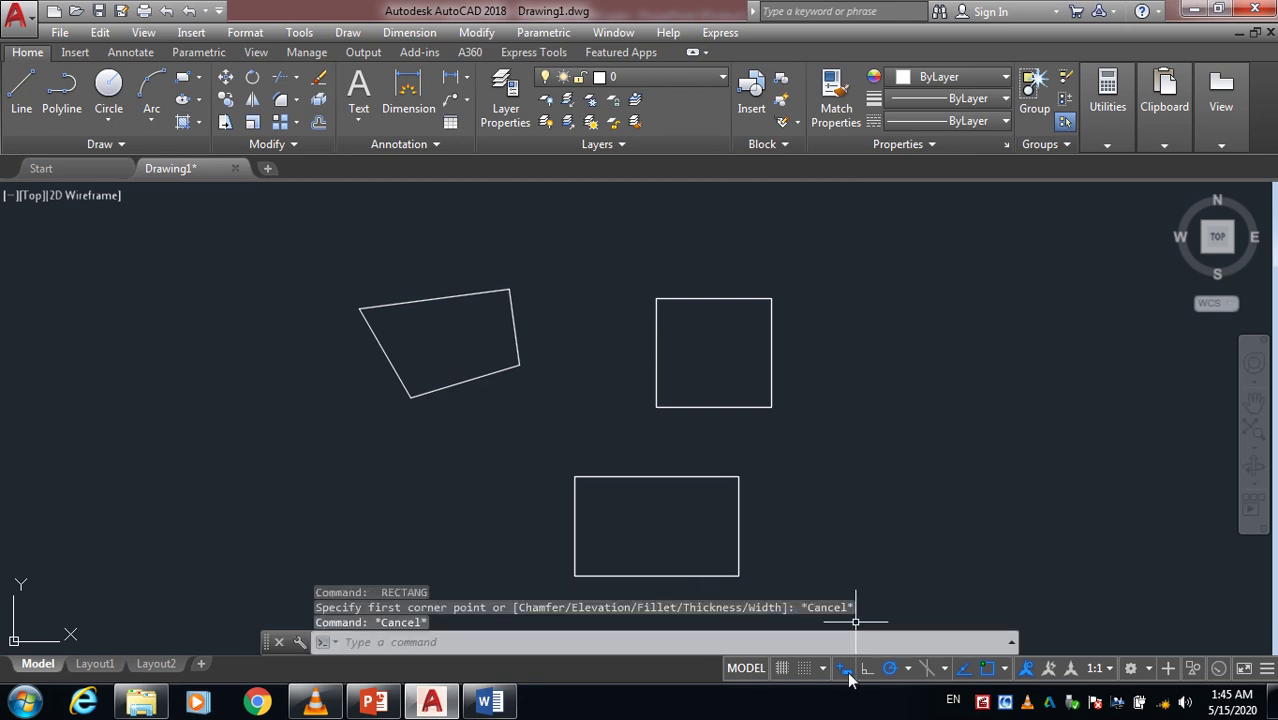
# Turn off 'Show command prompting near the crosshairs' in the Dynamic Input settings
pyautogui.rightClick(845, 676)
pyautogui.click(855, 645)
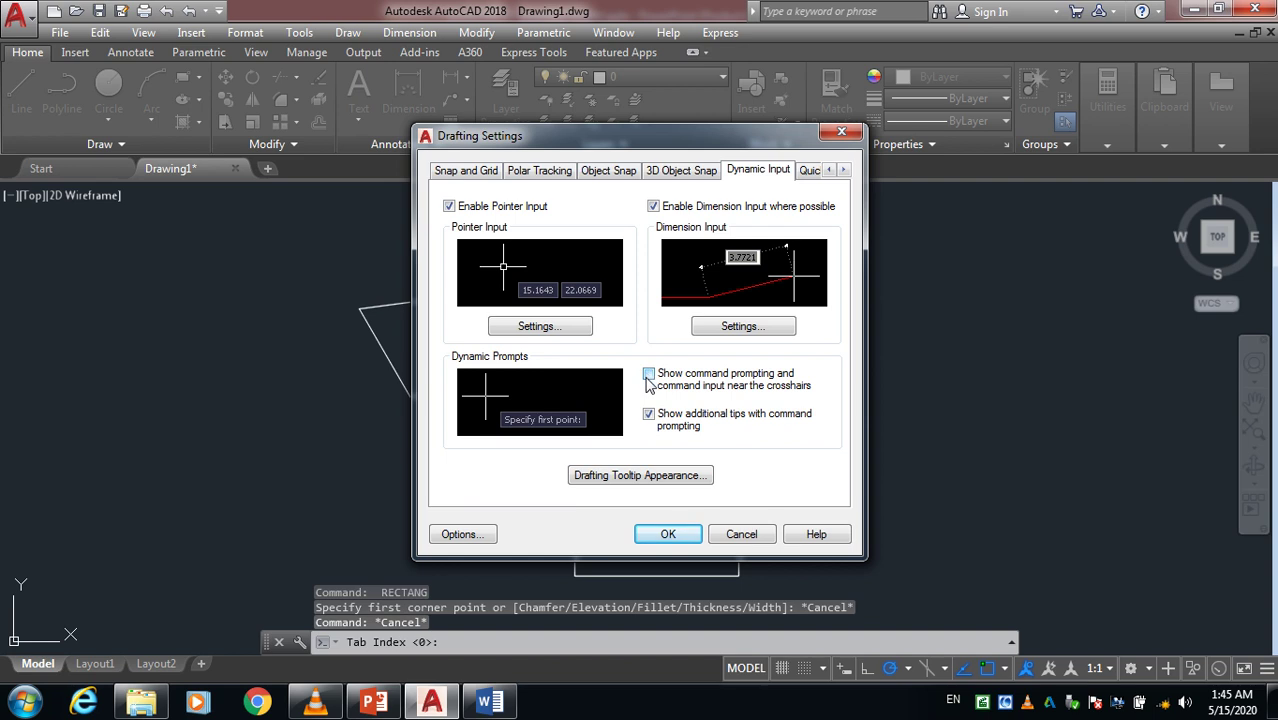
pyautogui.click(684, 533)
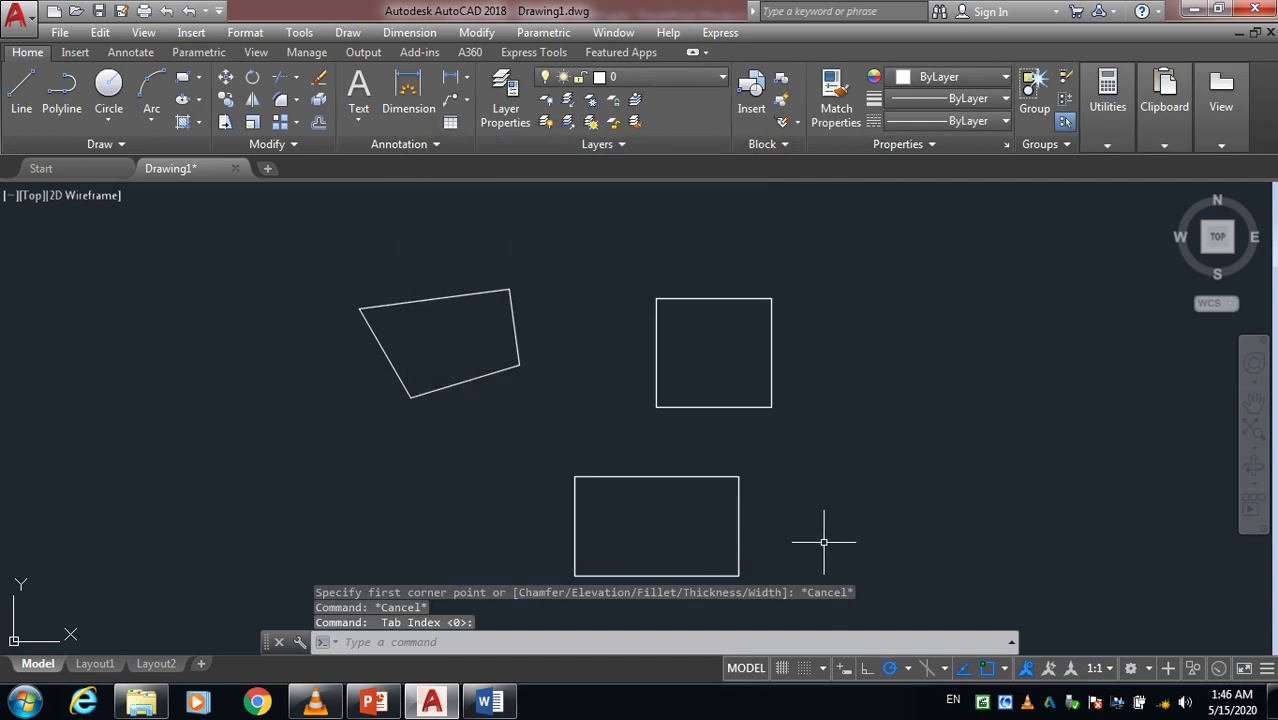
# Regenerate the model with RE, then clear the half-typed command from the command line
pyautogui.write('re')
pyautogui.press('Return')
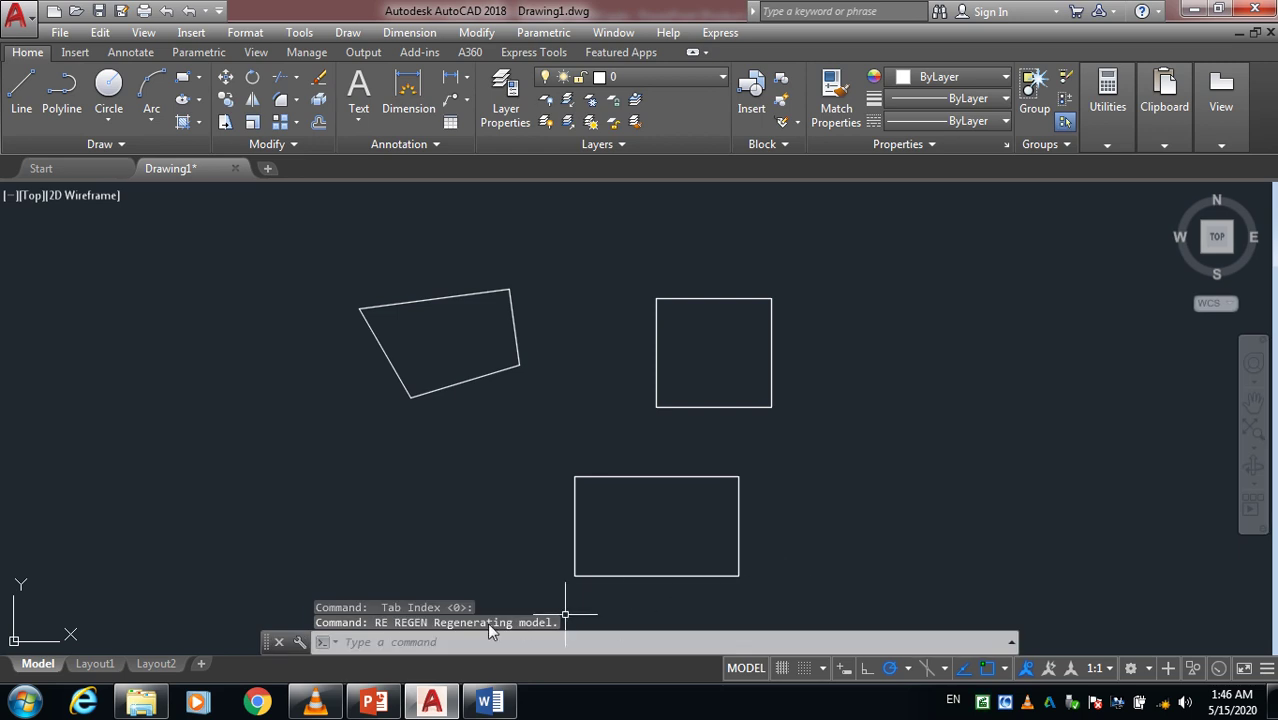
pyautogui.press('Escape')
pyautogui.press('Escape')
pyautogui.write('r')
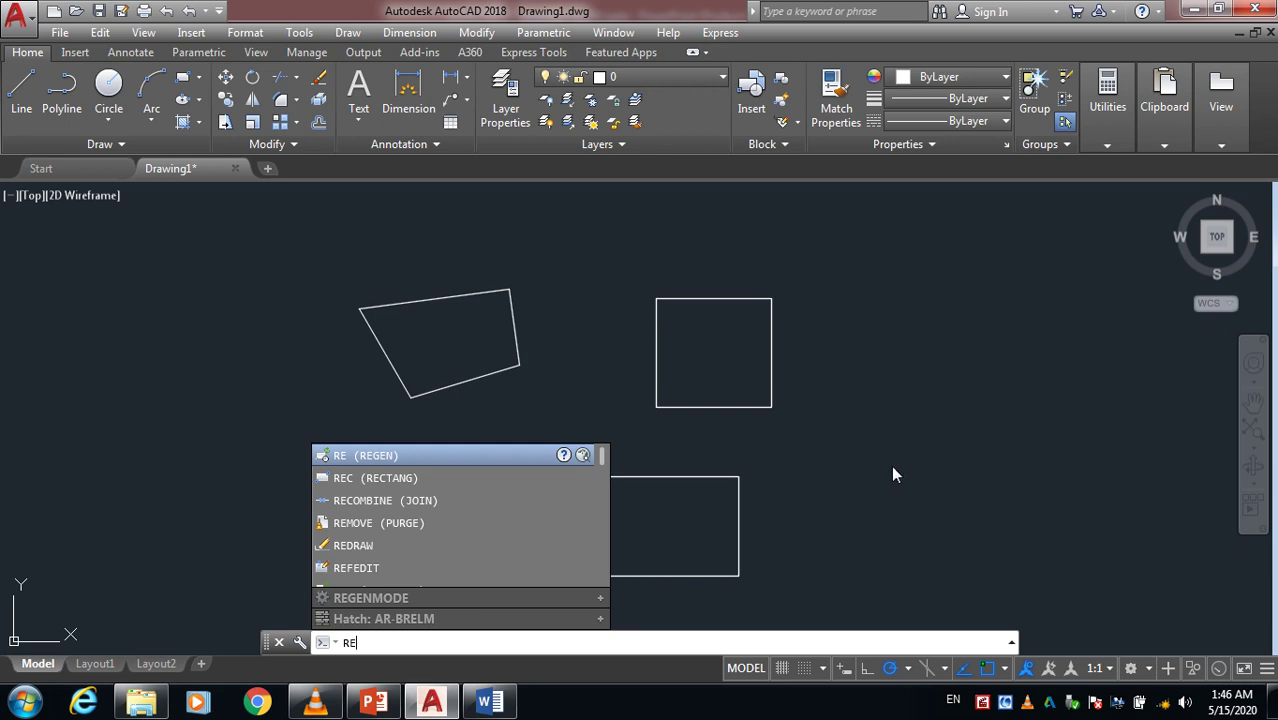
pyautogui.write('c')
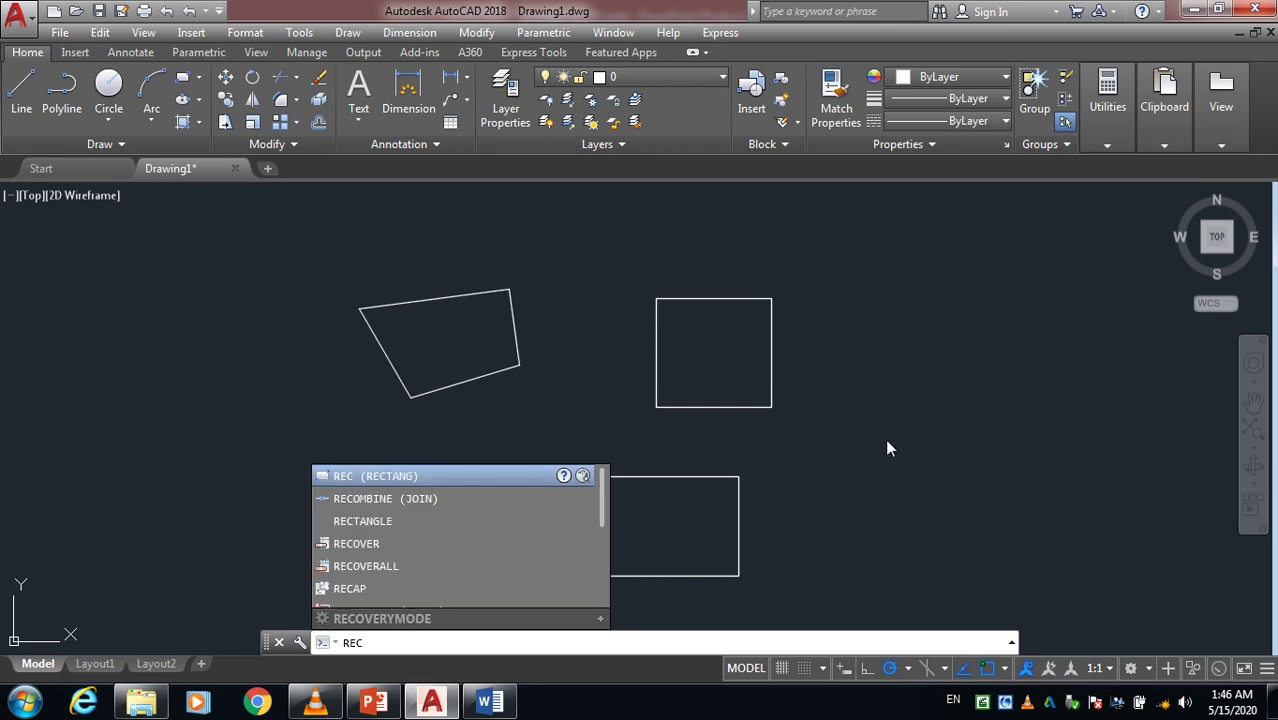
pyautogui.press('BackSpace')
pyautogui.press('BackSpace')
pyautogui.press('Escape')
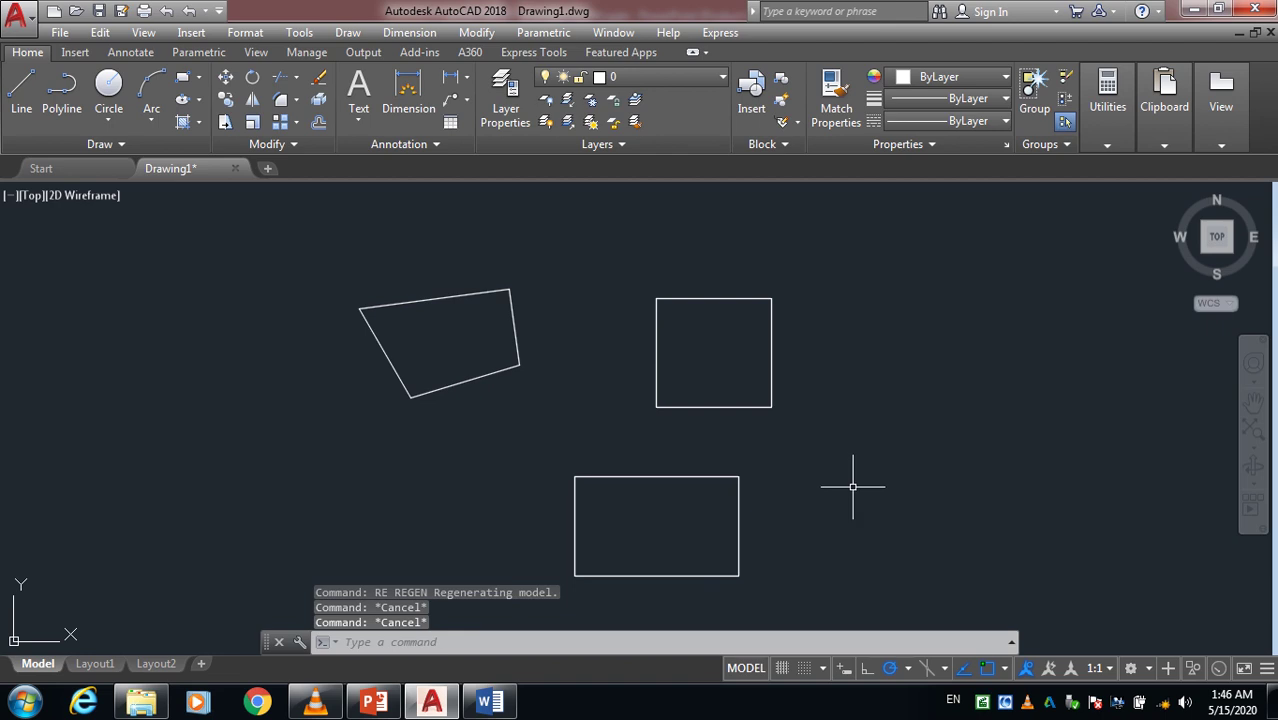
# Re-enable 'Show command prompting near the crosshairs' in Dynamic Input settings and clear the command line
pyautogui.rightClick(843, 670)
pyautogui.click(852, 645)
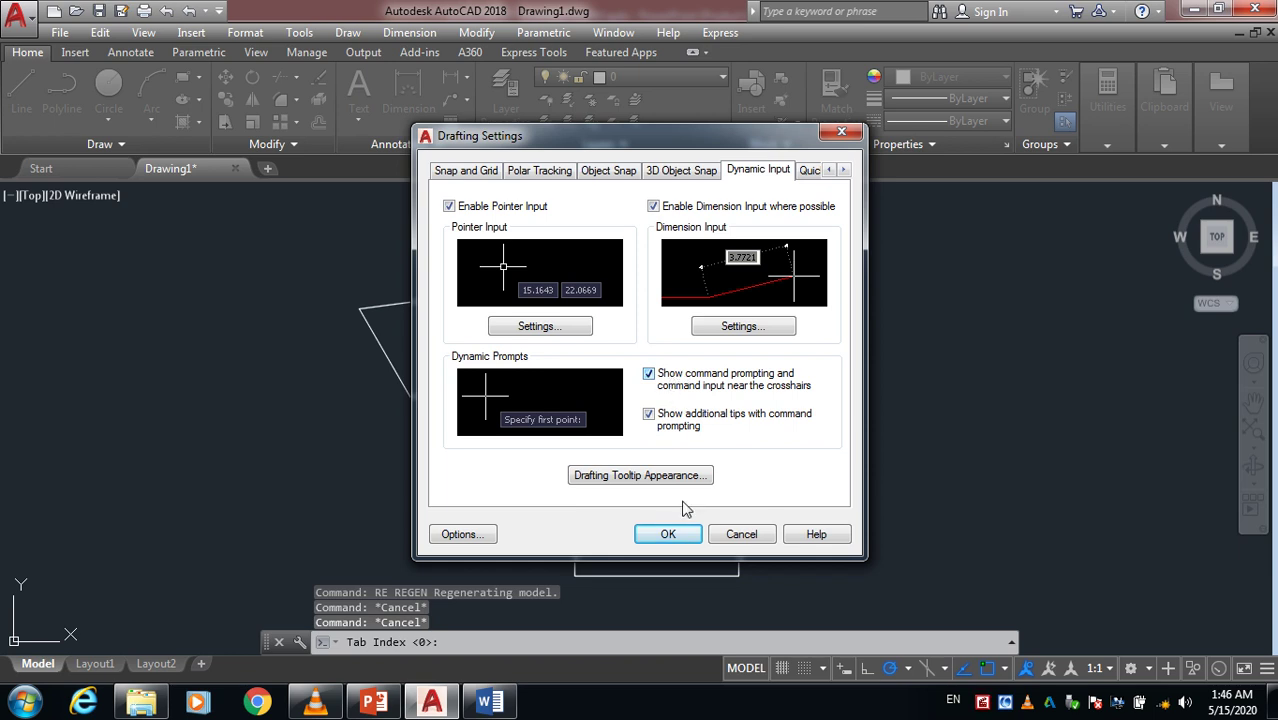
pyautogui.click(667, 534)
pyautogui.write('1')
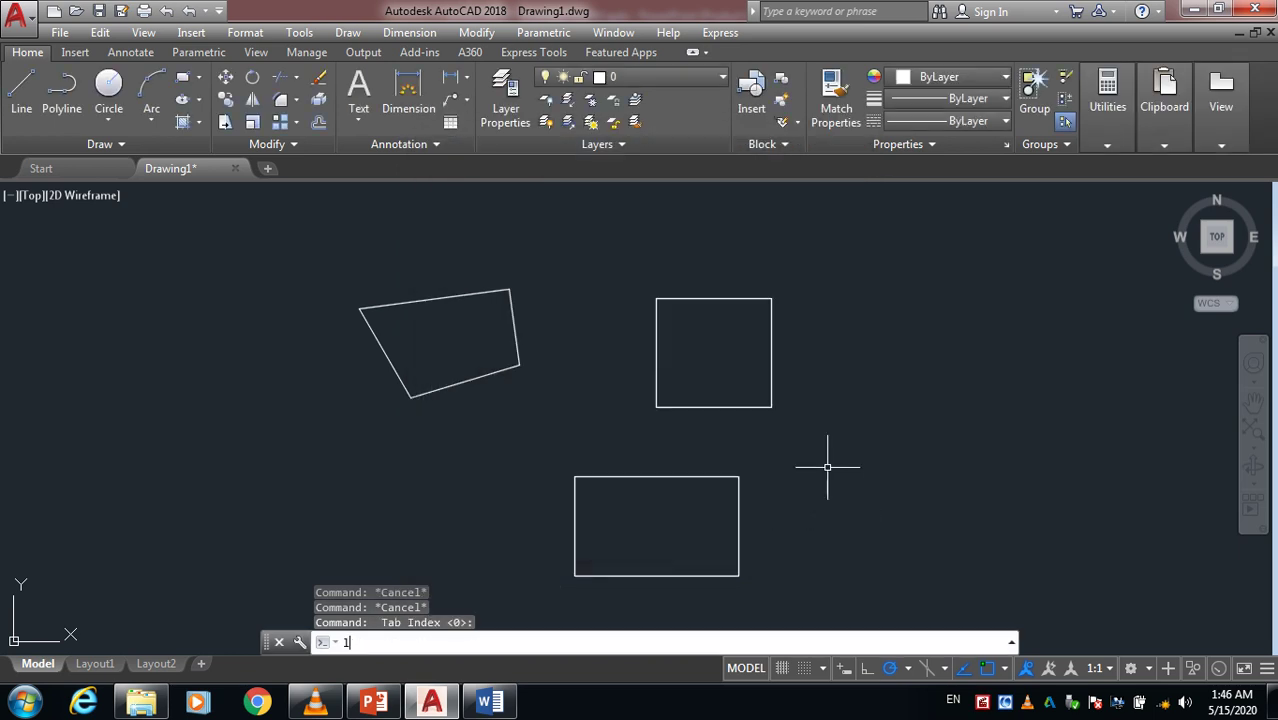
pyautogui.press('Escape')
pyautogui.press('BackSpace')
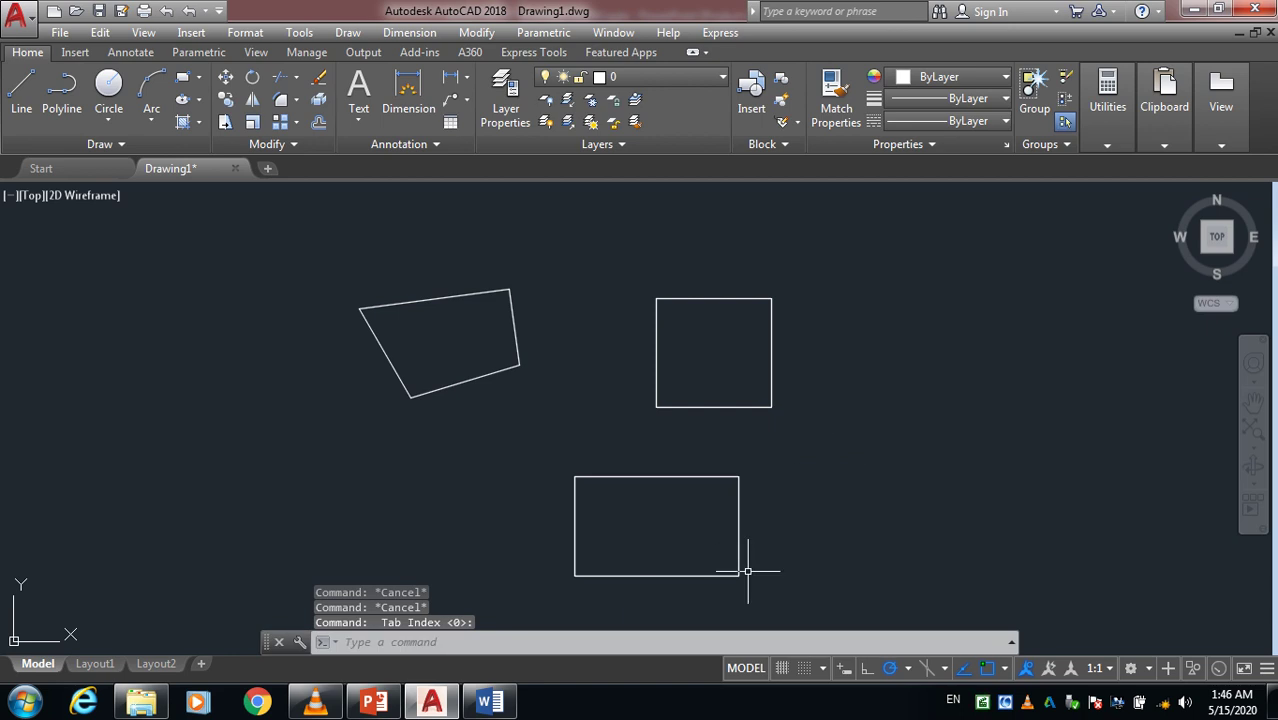
# Open the Drafting Tooltip Appearance options from the Dynamic Input settings
pyautogui.rightClick(838, 668)
pyautogui.click(854, 640)
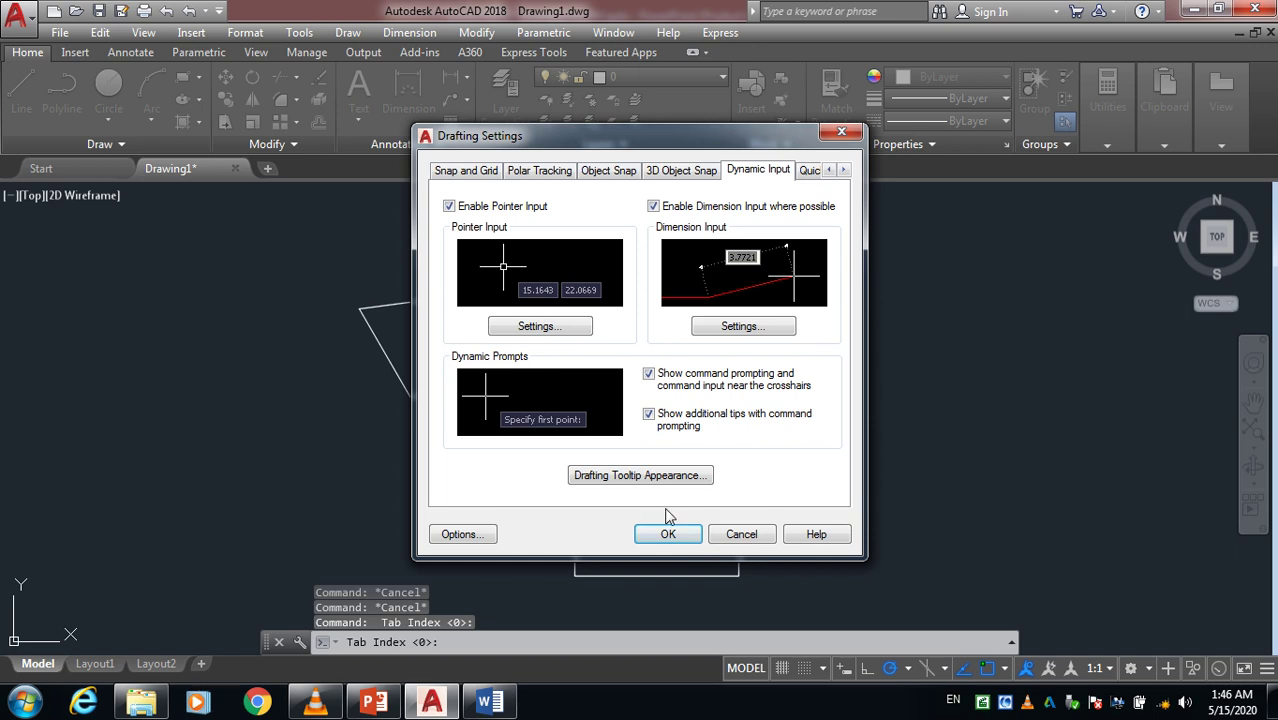
pyautogui.click(640, 476)
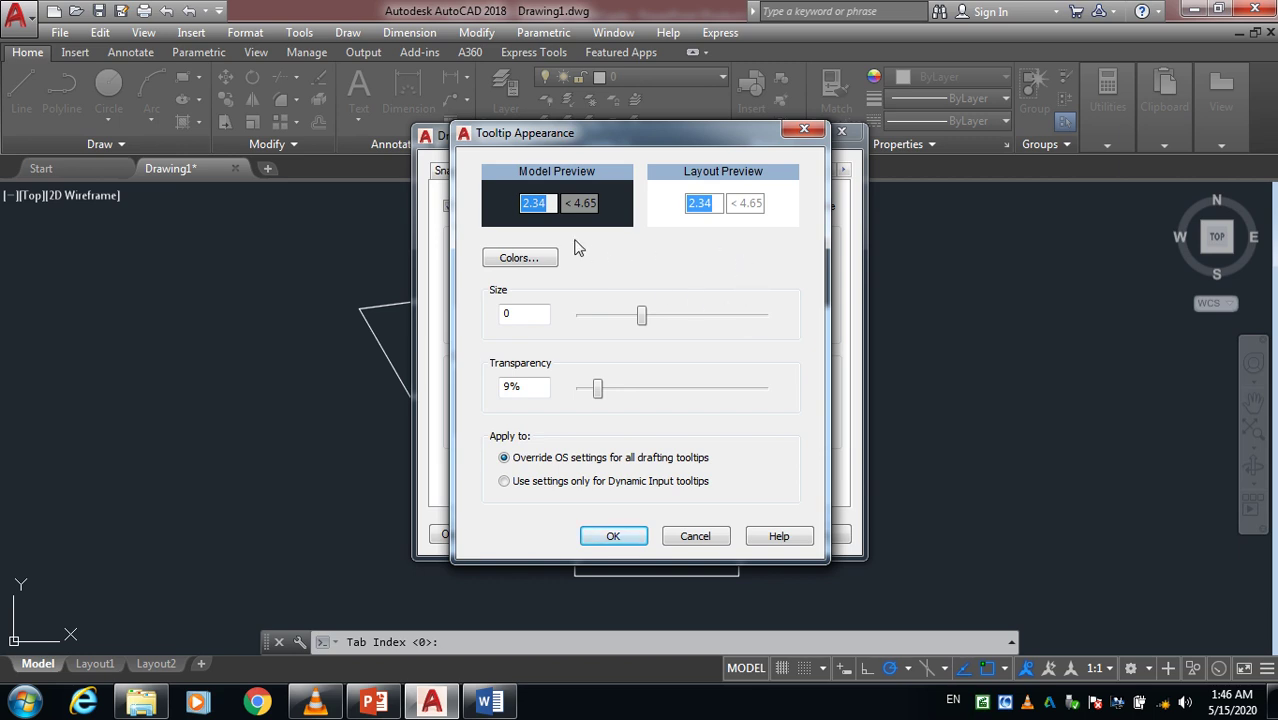
# Try Cyan as the drafting tooltip colour, then leave the Colors dialog without keeping it
pyautogui.click(518, 262)
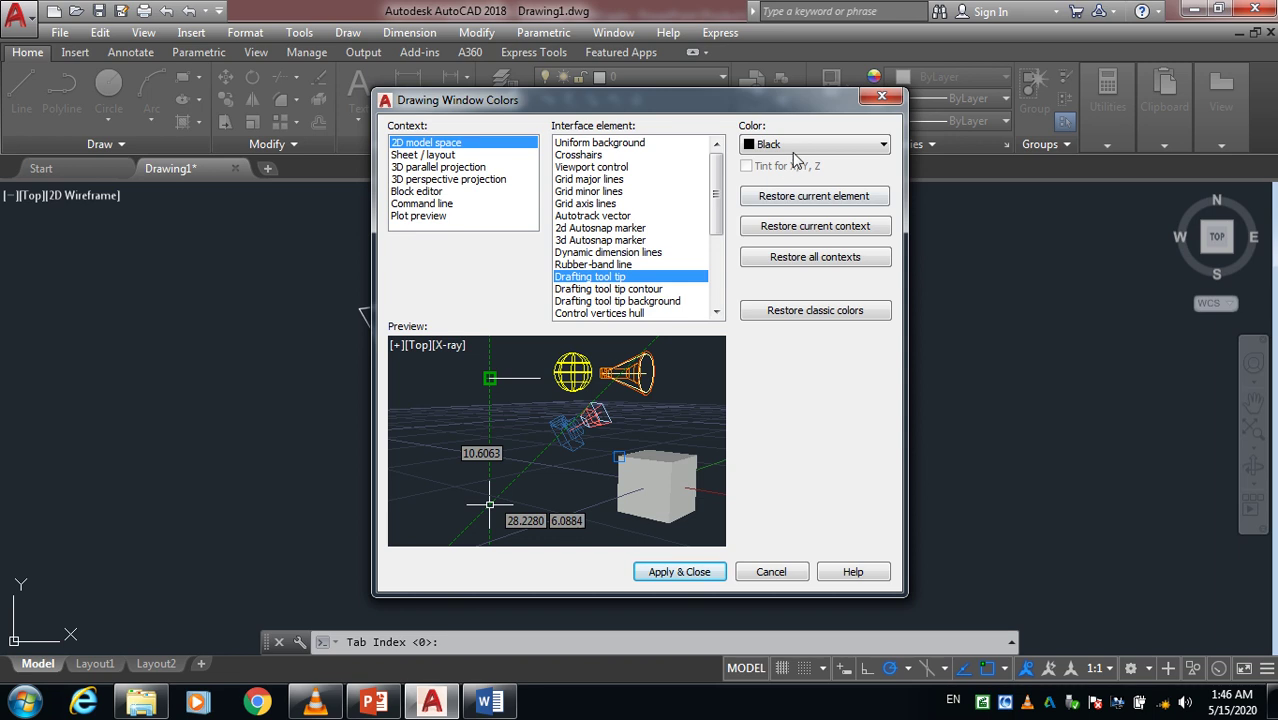
pyautogui.click(800, 145)
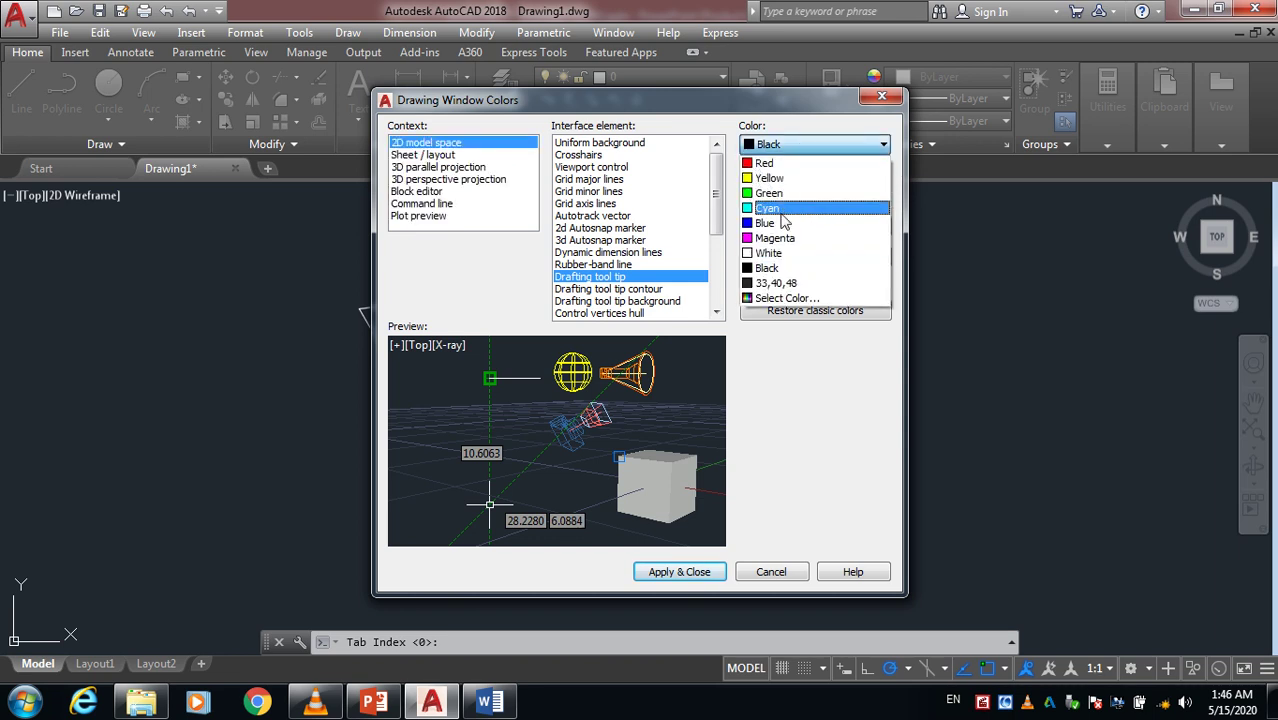
pyautogui.click(782, 210)
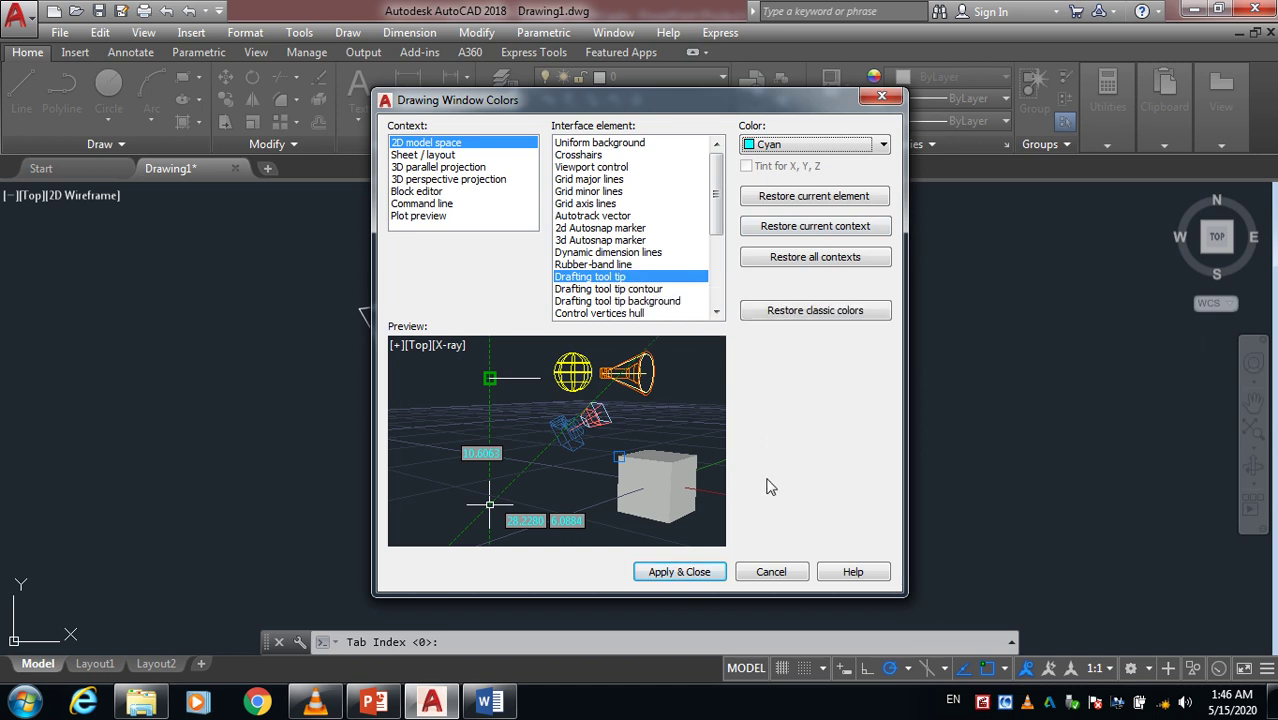
pyautogui.click(774, 569)
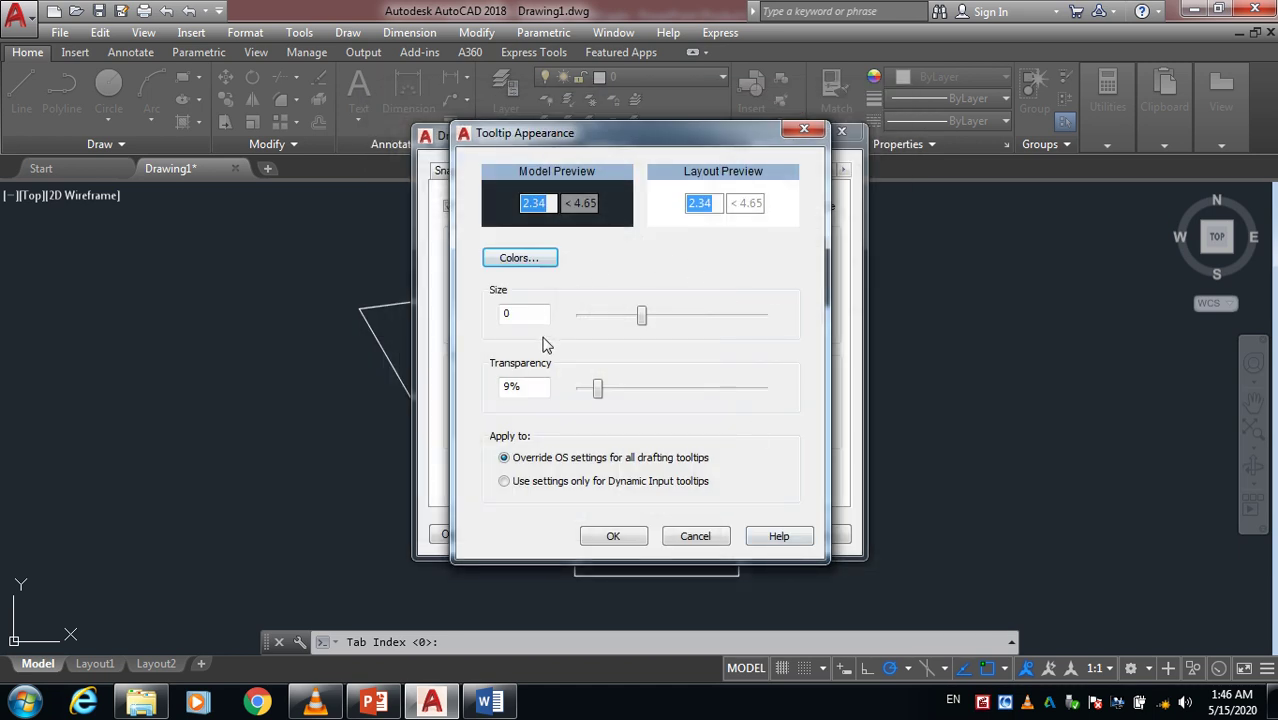
# Keep tooltip size at 0 and raise tooltip transparency to 25%
pyautogui.moveTo(642, 331)
pyautogui.mouseDown()
pyautogui.moveTo(676, 322)
pyautogui.moveTo(644, 322)
pyautogui.mouseUp()
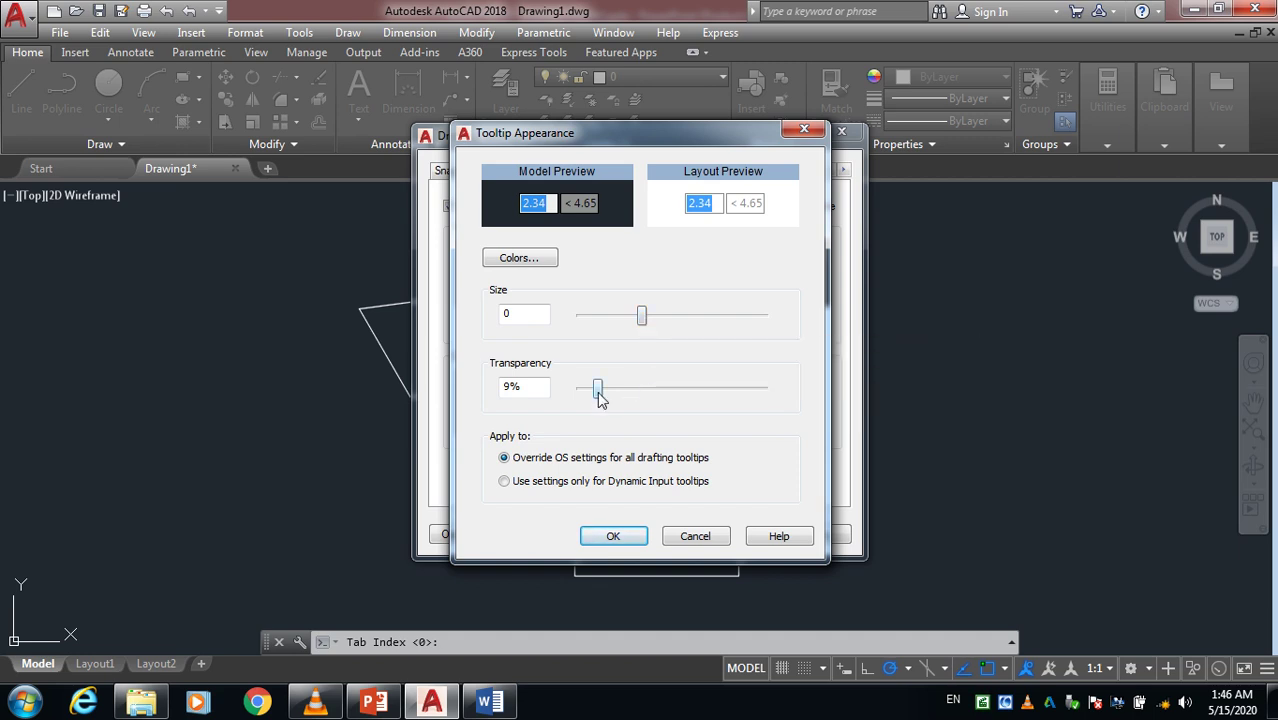
pyautogui.moveTo(599, 394)
pyautogui.mouseDown()
pyautogui.moveTo(669, 397)
pyautogui.moveTo(627, 396)
pyautogui.mouseUp()
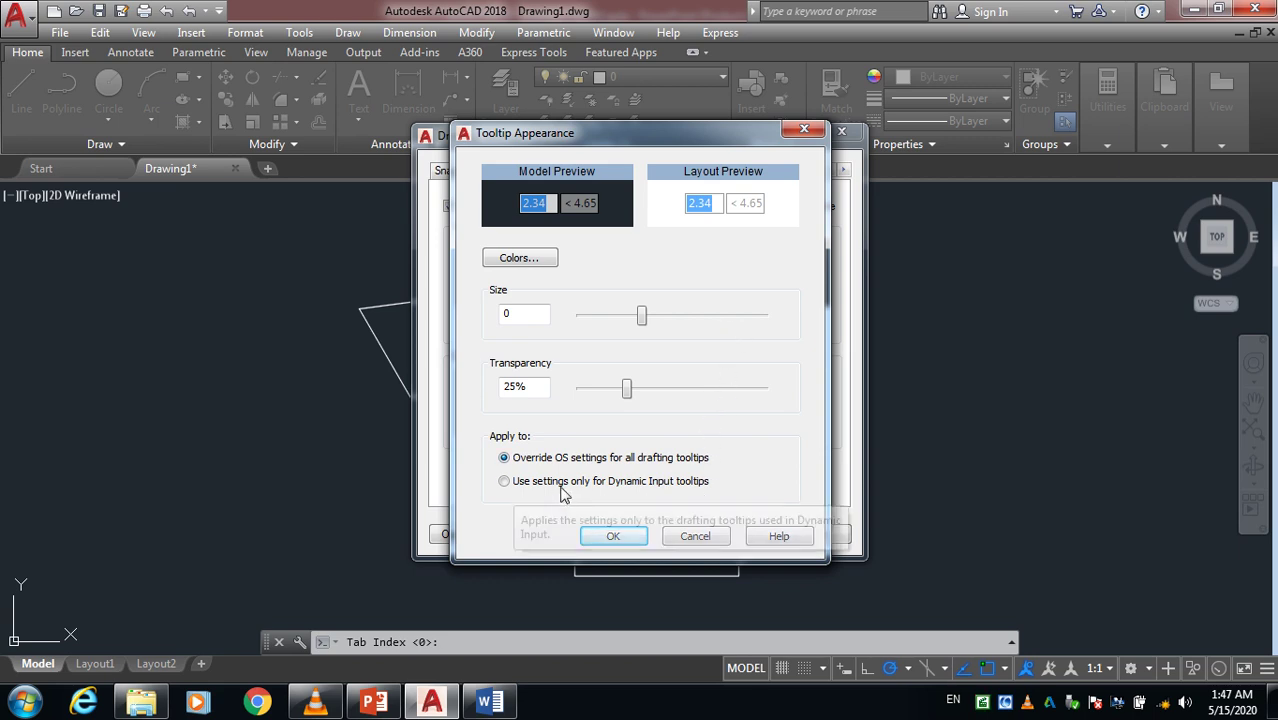
pyautogui.moveTo(655, 135); pyautogui.dragTo(776, 240)
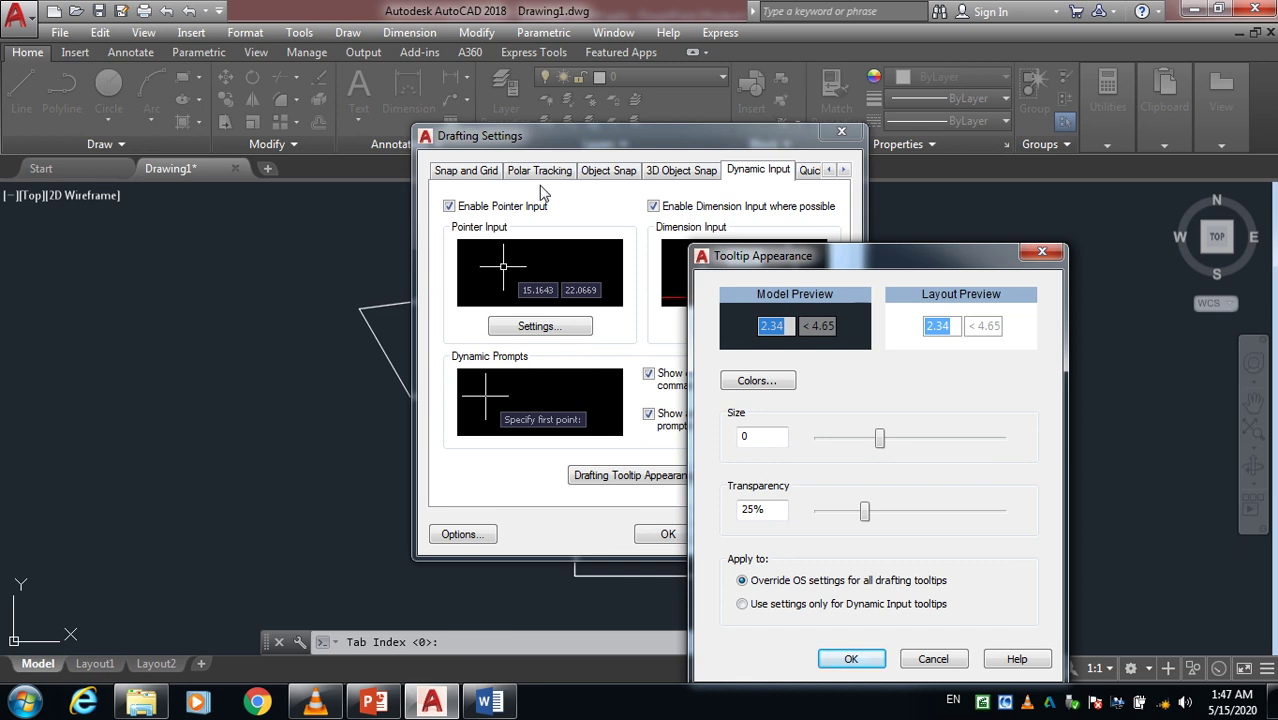
pyautogui.moveTo(878, 268); pyautogui.dragTo(788, 139)
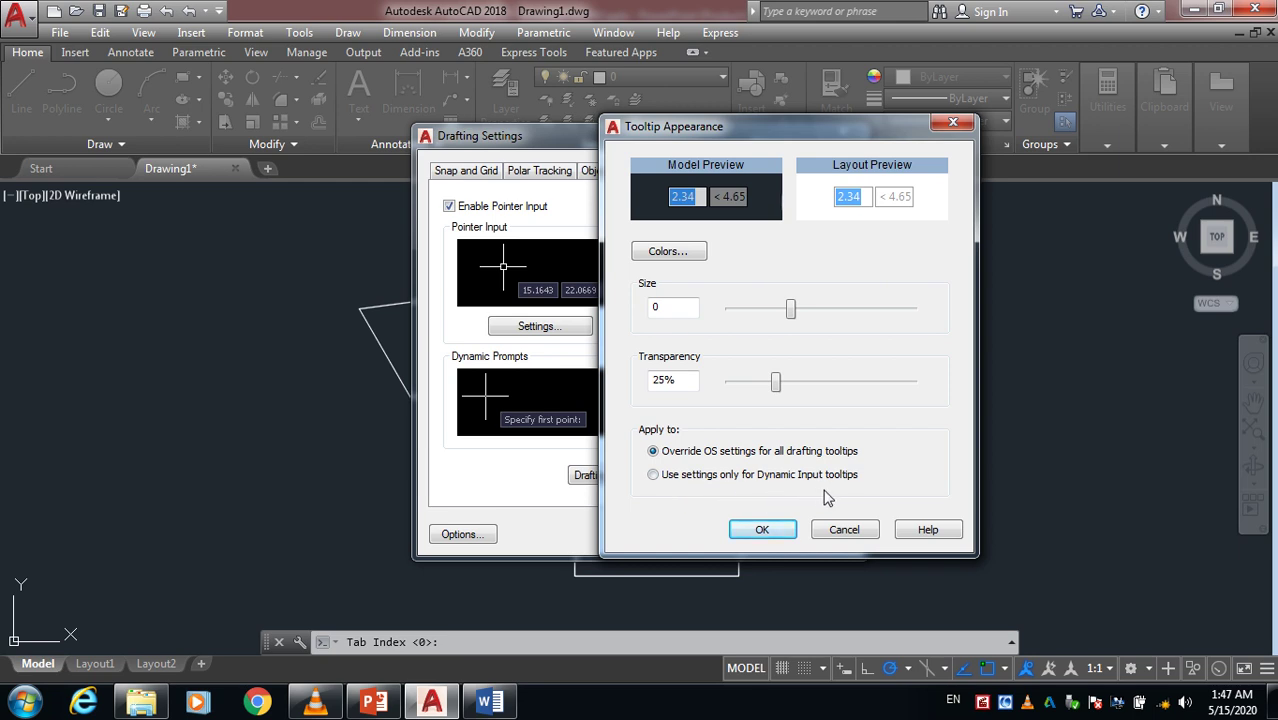
pyautogui.moveTo(787, 137); pyautogui.dragTo(824, 136)
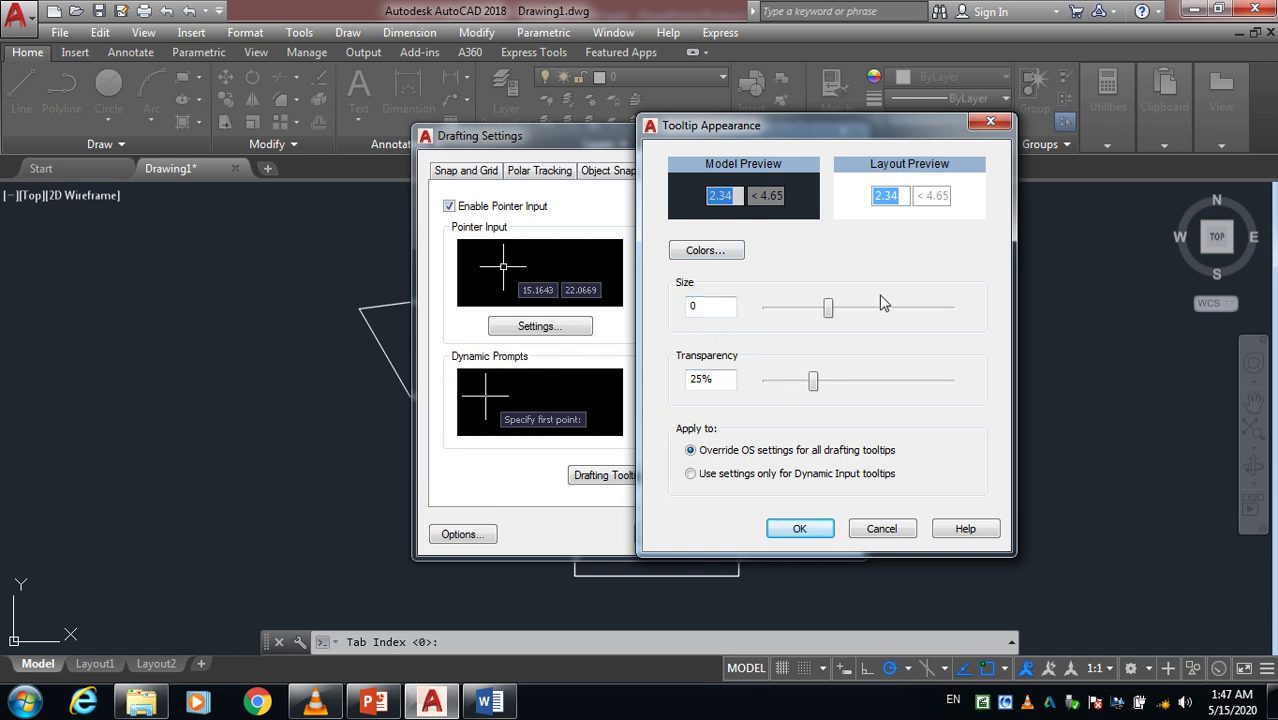
pyautogui.moveTo(795, 140); pyautogui.dragTo(773, 144)
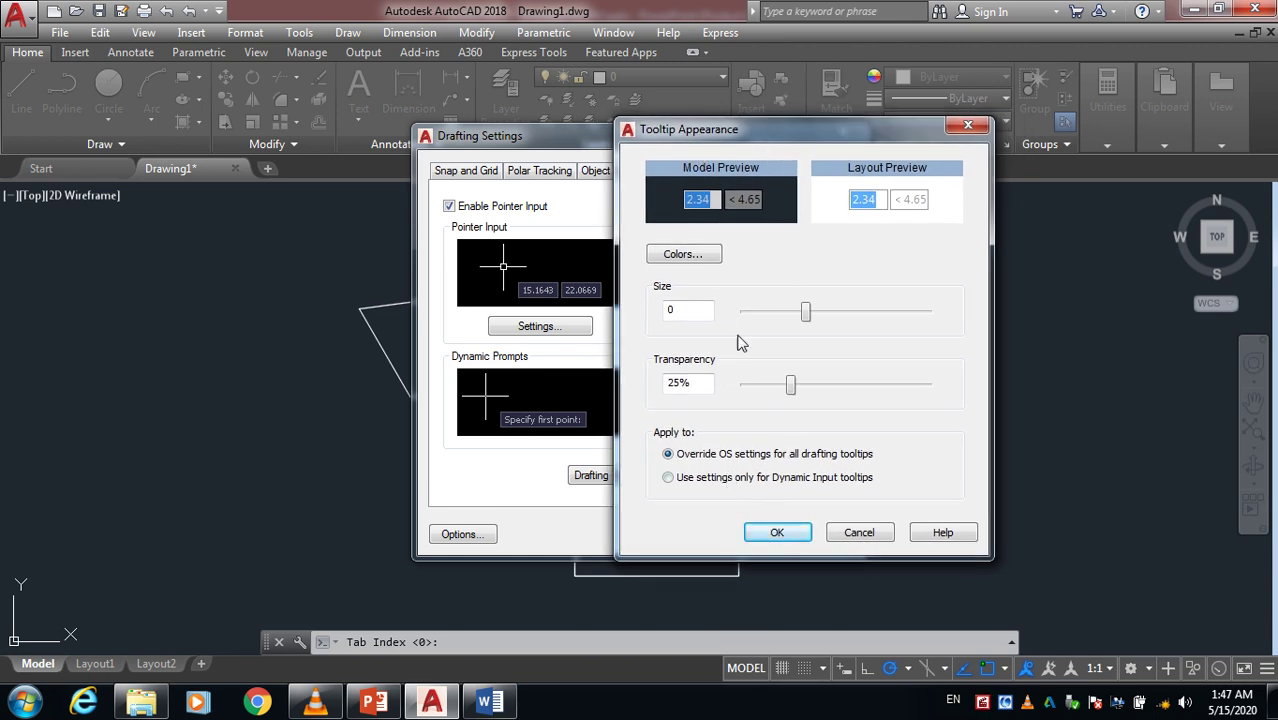
# Confirm Tooltip Appearance and Drafting Settings with OK, returning to the drawing
pyautogui.click(781, 537)
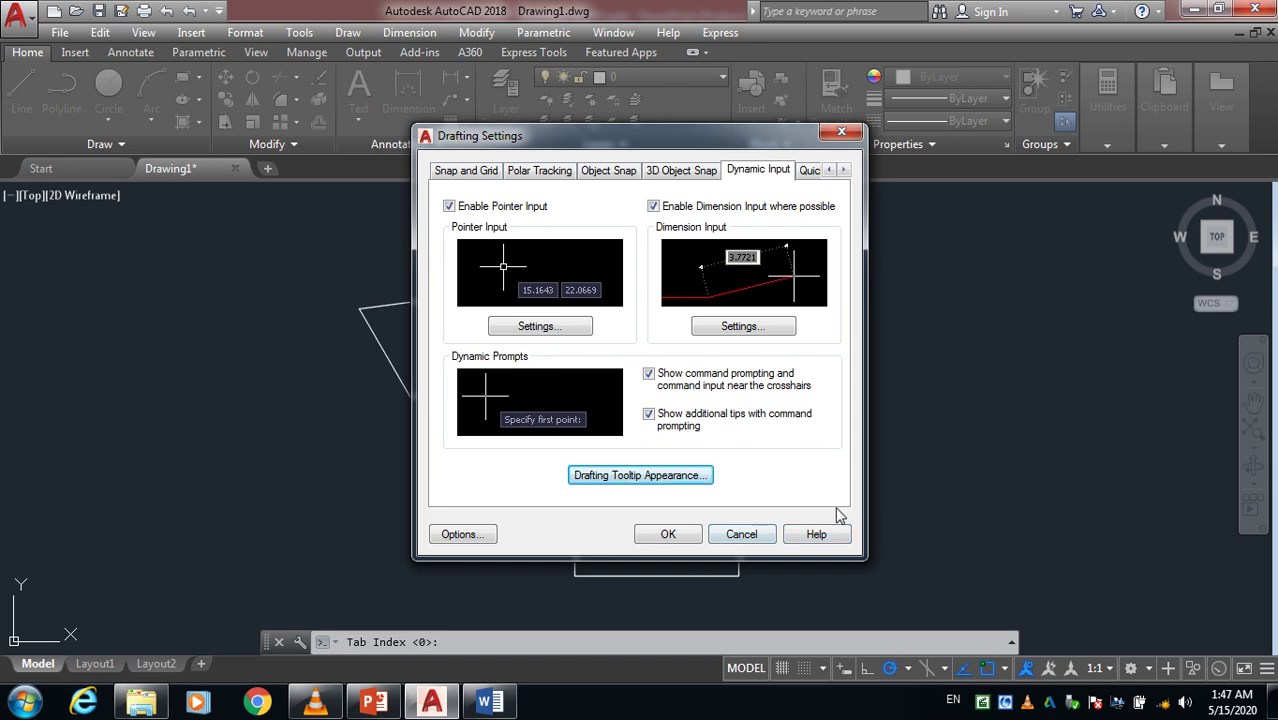
pyautogui.click(671, 538)
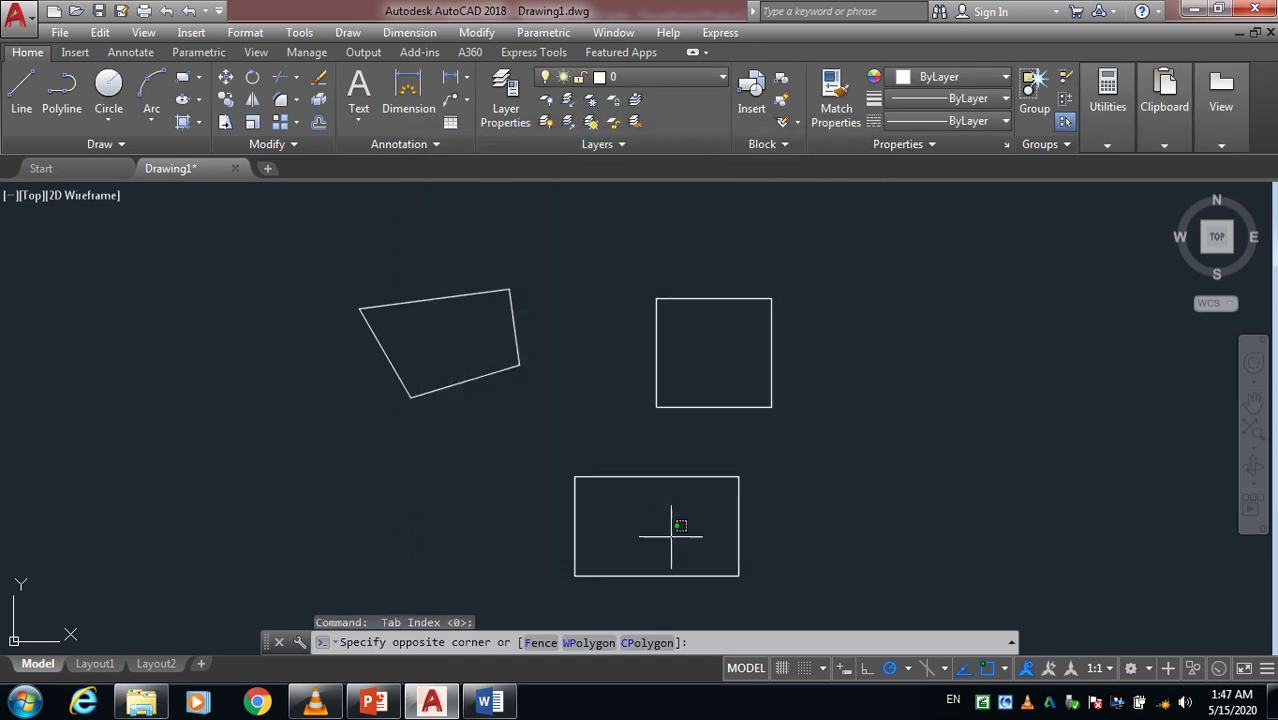
pyautogui.click(822, 548)
pyautogui.rightClick(988, 705)
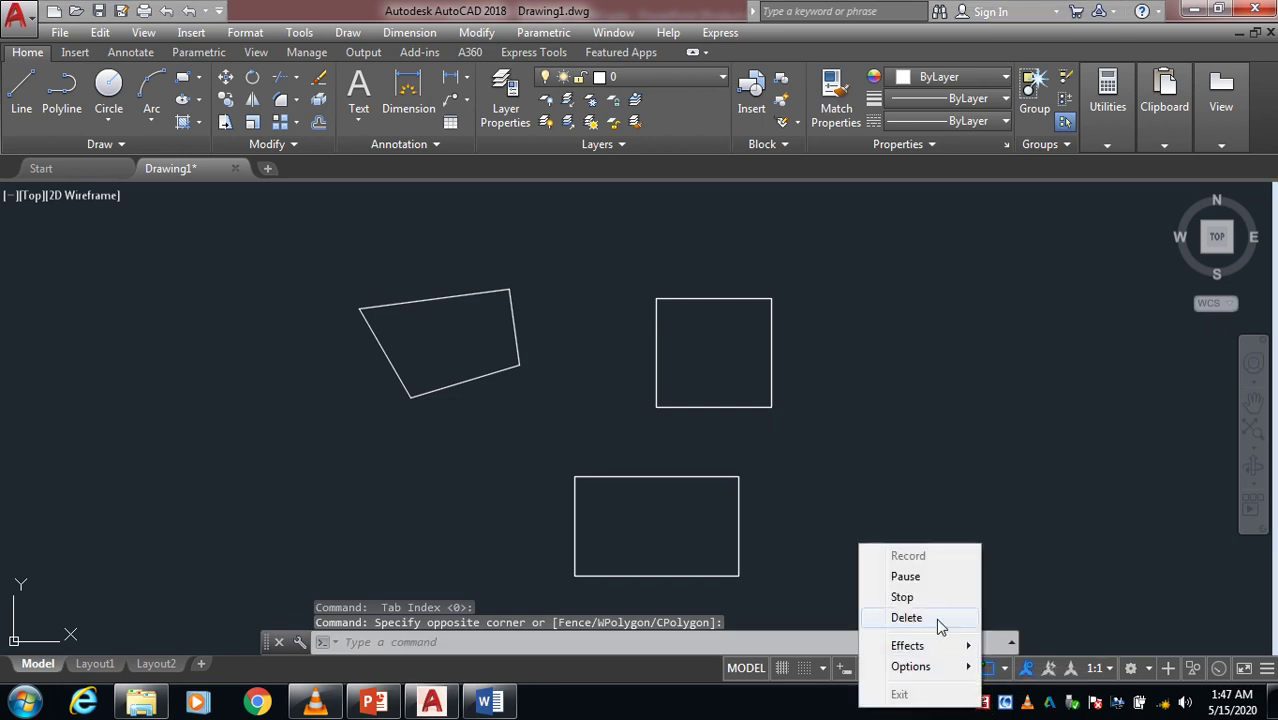